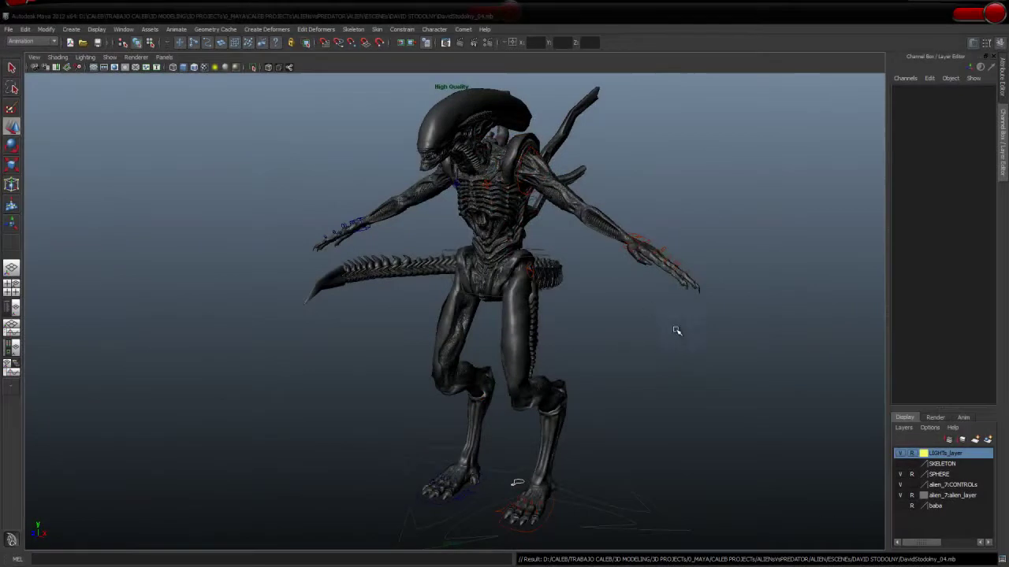
# - Raise and lower the right foot IK control to bend the knee, then zero its translation
pyautogui.click(602, 434)
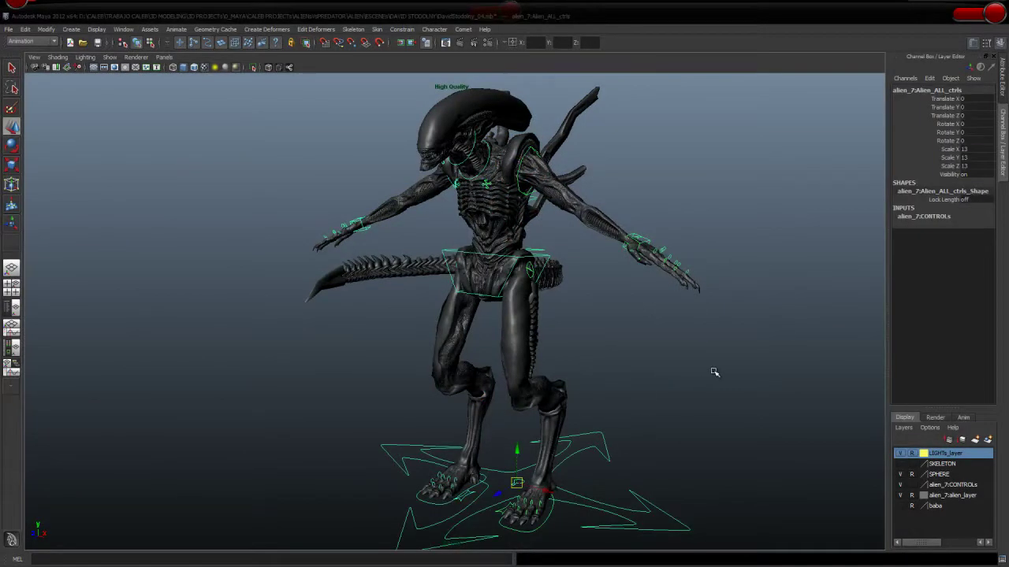
pyautogui.moveTo(758, 374)
pyautogui.keyDown('alt'); pyautogui.mouseDown()
pyautogui.moveTo(580, 383)
pyautogui.moveTo(284, 376)
pyautogui.moveTo(358, 372)
pyautogui.mouseUp(); pyautogui.keyUp('alt')
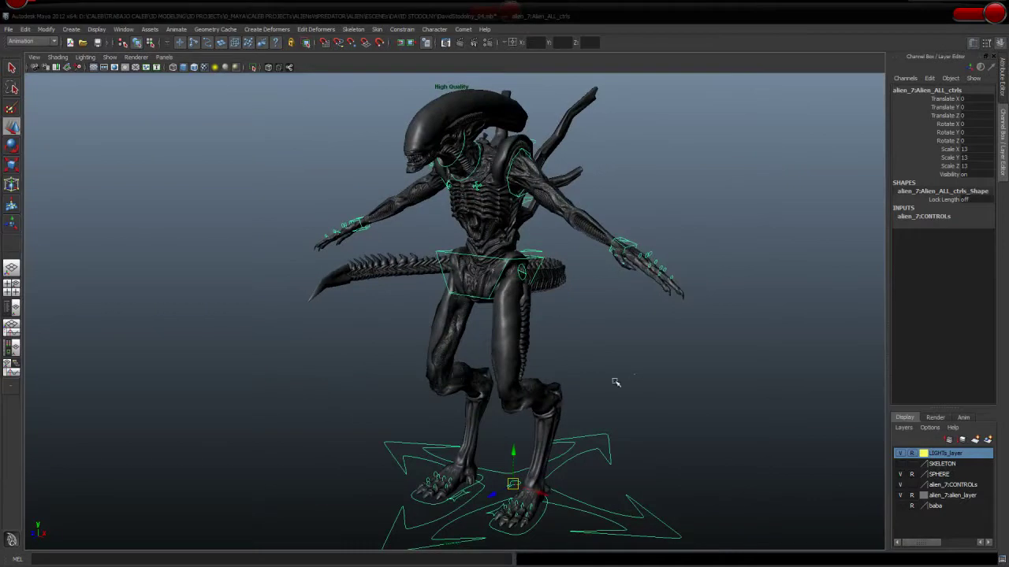
pyautogui.click(449, 499)
pyautogui.click(425, 503)
pyautogui.moveTo(466, 430); pyautogui.dragTo(413, 457)
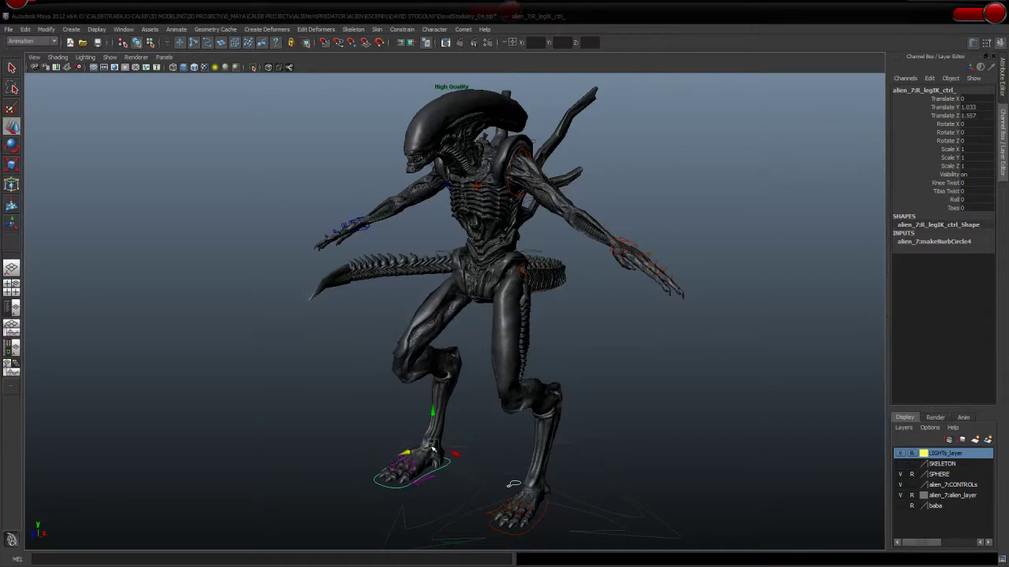
pyautogui.moveTo(426, 445); pyautogui.dragTo(408, 453)
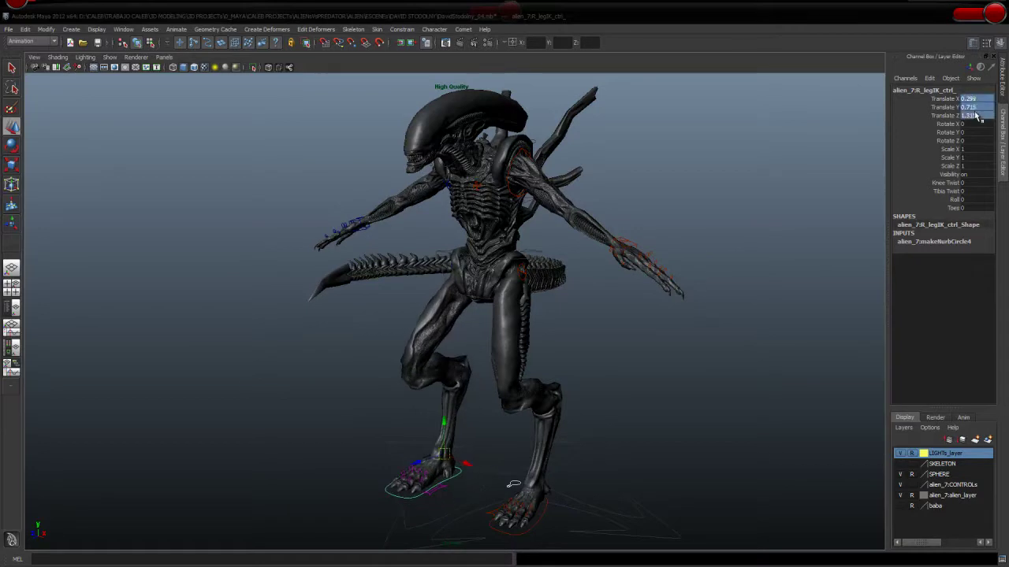
pyautogui.write('0')
pyautogui.press('Return')
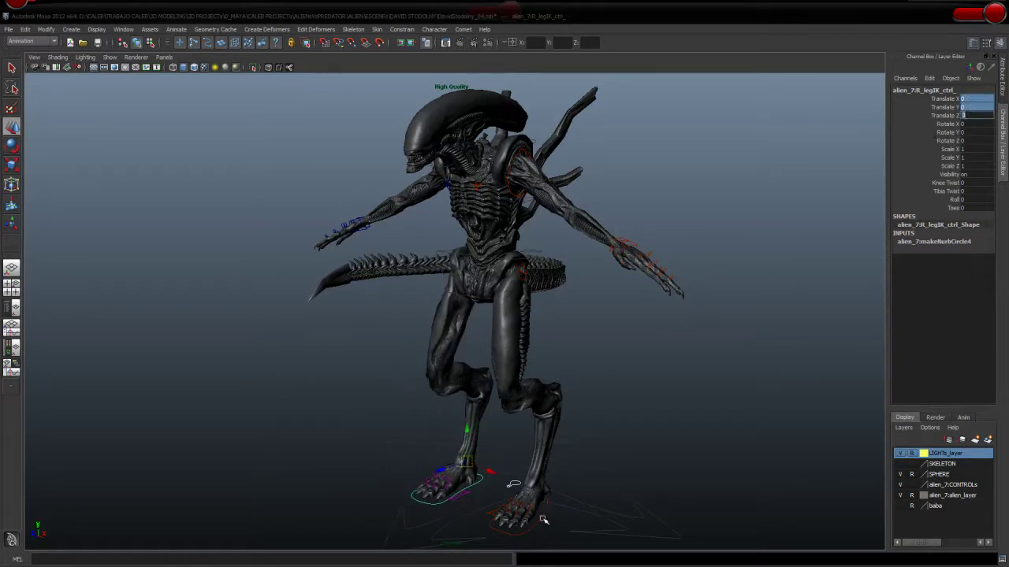
# - Lift the left foot IK control, then set its translation back to 0
pyautogui.click(544, 520)
pyautogui.moveTo(531, 482)
pyautogui.mouseDown()
pyautogui.moveTo(521, 471)
pyautogui.moveTo(545, 451)
pyautogui.mouseUp()
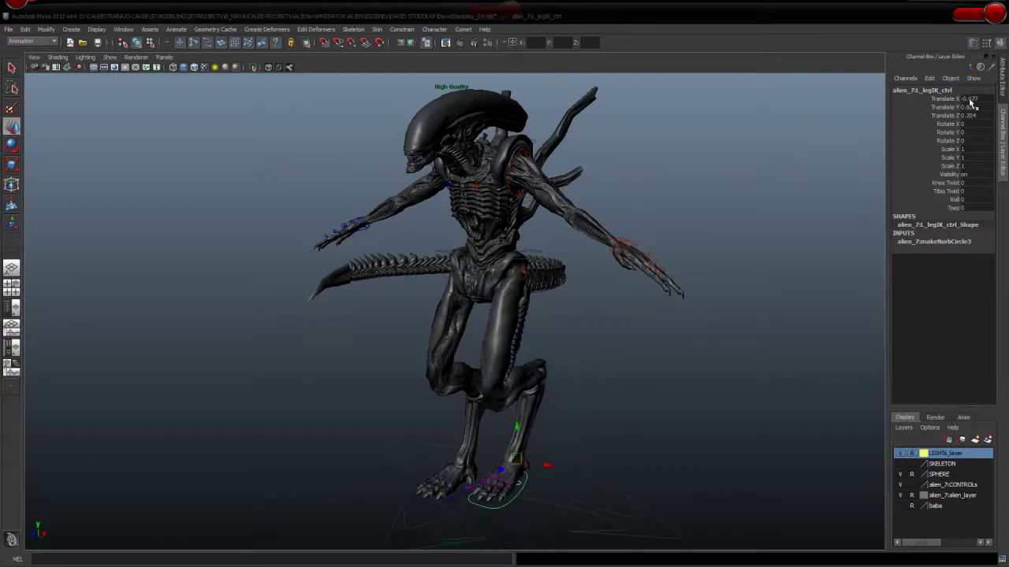
pyautogui.write('0')
pyautogui.press('Return')
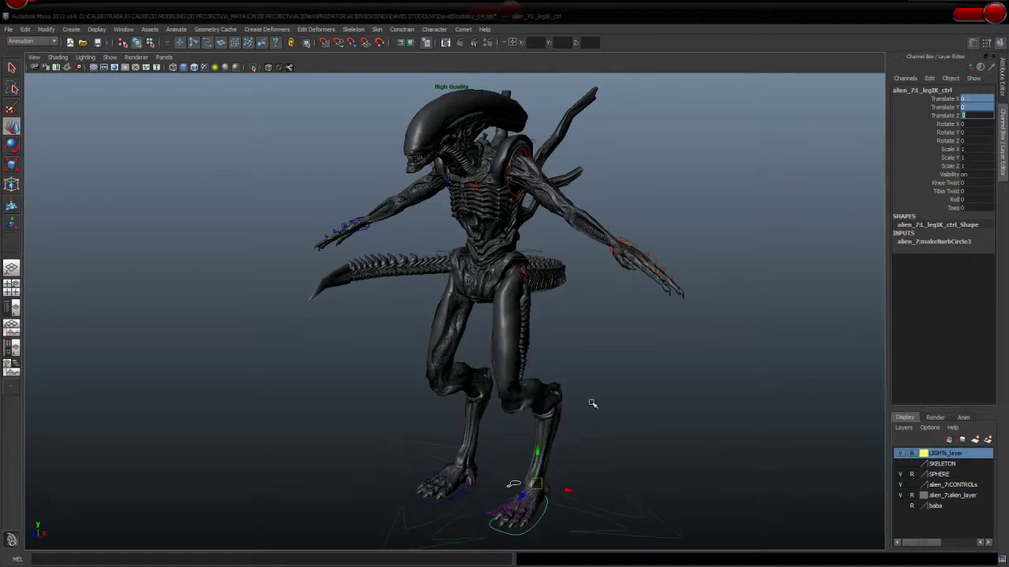
pyautogui.keyDown('alt'); pyautogui.moveTo(539, 472); pyautogui.dragTo(544, 339, button='middle'); pyautogui.keyUp('alt')
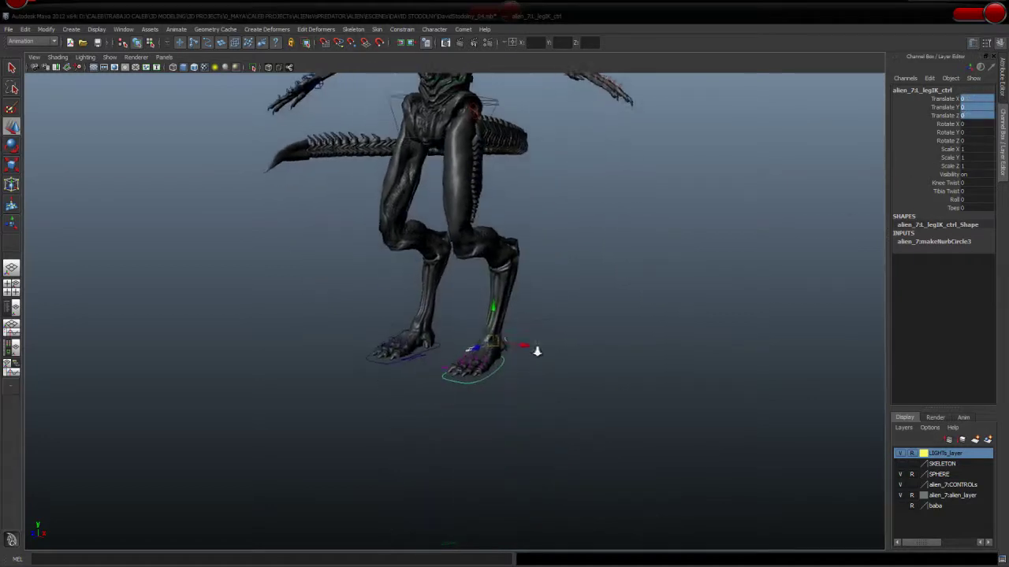
# - Curl the first foot's Index, Middle, Heart and Pinky toes, then set them back to 0
pyautogui.scroll(3, 740, 415)
pyautogui.moveTo(740, 415)
pyautogui.keyDown('alt'); pyautogui.mouseDown()
pyautogui.moveTo(806, 423)
pyautogui.moveTo(736, 379)
pyautogui.moveTo(725, 320)
pyautogui.moveTo(715, 336)
pyautogui.moveTo(683, 347)
pyautogui.mouseUp(); pyautogui.keyUp('alt')
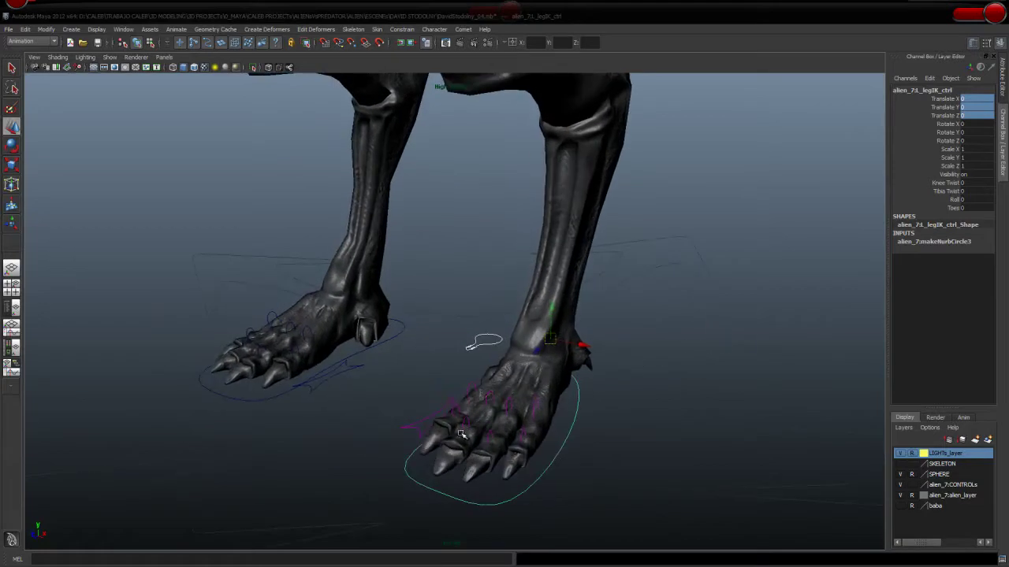
pyautogui.click(415, 429)
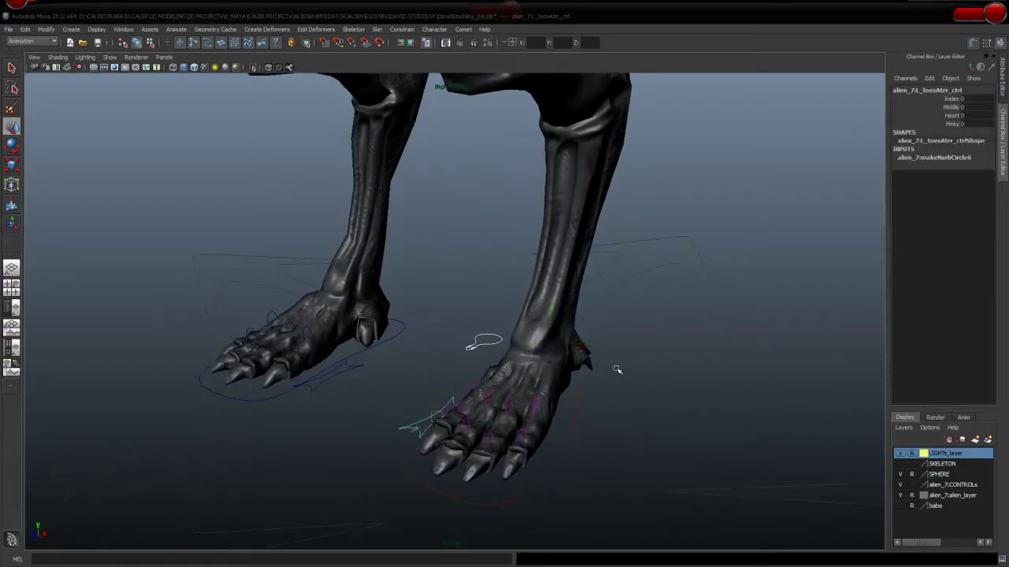
pyautogui.click(949, 99)
pyautogui.moveTo(719, 227)
pyautogui.mouseDown(button='middle')
pyautogui.moveTo(674, 241)
pyautogui.moveTo(714, 242)
pyautogui.moveTo(691, 254)
pyautogui.moveTo(711, 250)
pyautogui.moveTo(684, 240)
pyautogui.mouseUp(button='middle')
pyautogui.click(951, 107)
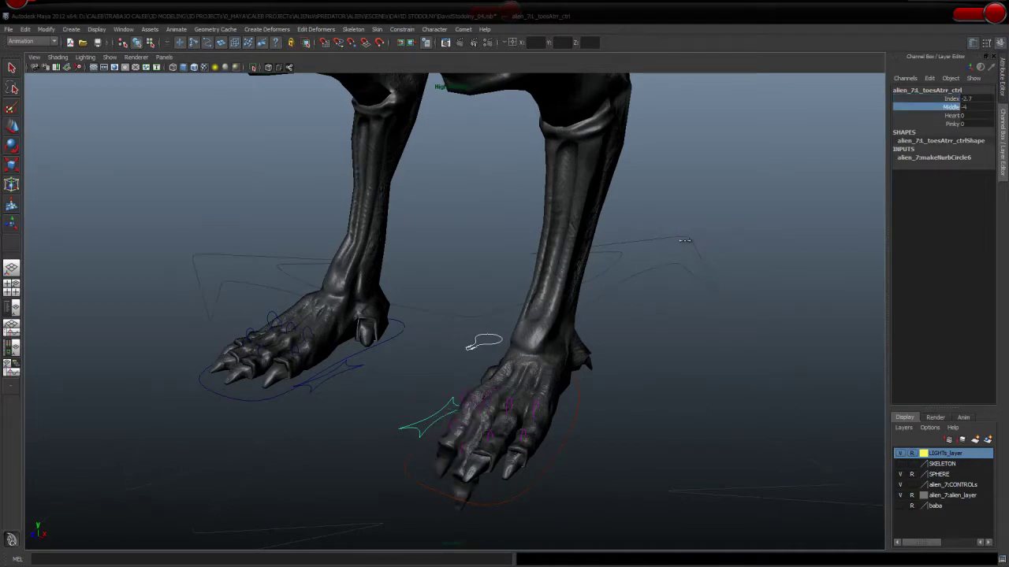
pyautogui.click(954, 115)
pyautogui.moveTo(641, 266)
pyautogui.mouseDown(button='middle')
pyautogui.moveTo(628, 258)
pyautogui.moveTo(681, 258)
pyautogui.moveTo(620, 274)
pyautogui.moveTo(679, 241)
pyautogui.moveTo(688, 255)
pyautogui.moveTo(710, 252)
pyautogui.moveTo(698, 249)
pyautogui.mouseUp(button='middle')
pyautogui.click(955, 124)
pyautogui.moveTo(955, 99); pyautogui.dragTo(955, 123)
pyautogui.moveTo(759, 200)
pyautogui.mouseDown(button='middle')
pyautogui.moveTo(704, 222)
pyautogui.moveTo(757, 213)
pyautogui.mouseUp(button='middle')
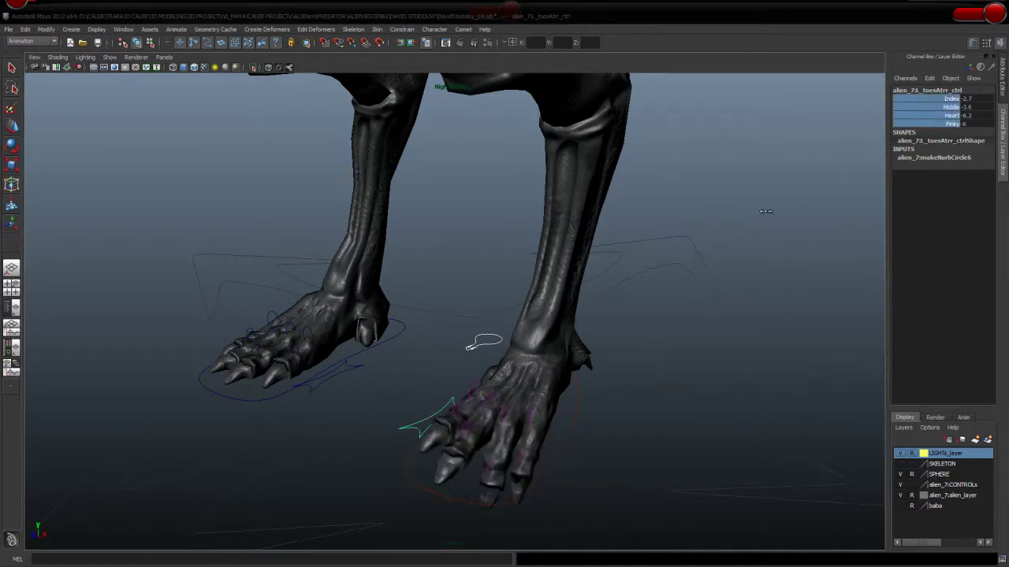
pyautogui.moveTo(973, 99); pyautogui.dragTo(970, 124)
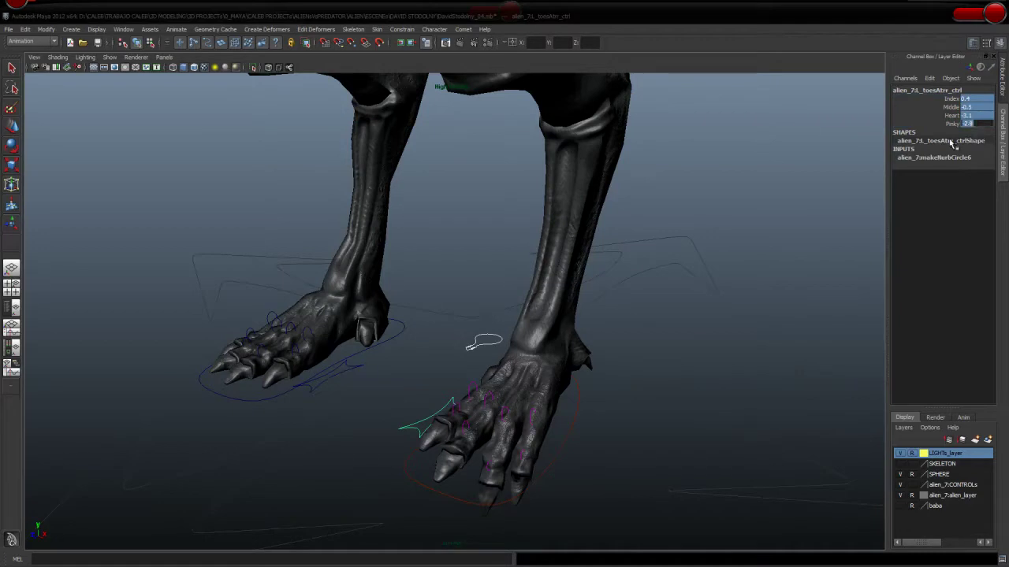
pyautogui.write('0')
pyautogui.press('Return')
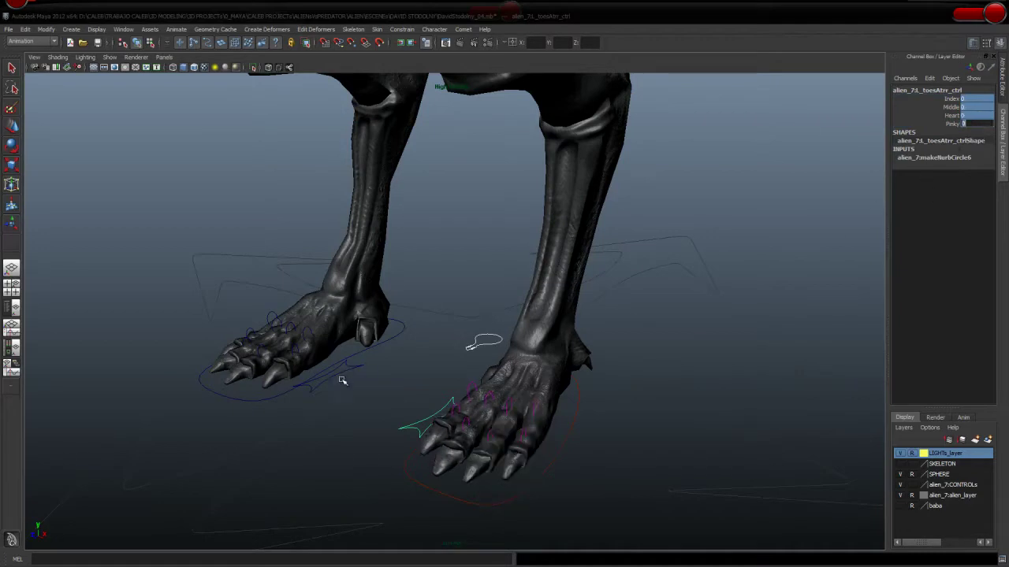
# - Curl all four toes on the other foot, then reset their values to 0
pyautogui.click(335, 378)
pyautogui.moveTo(957, 101); pyautogui.dragTo(957, 128)
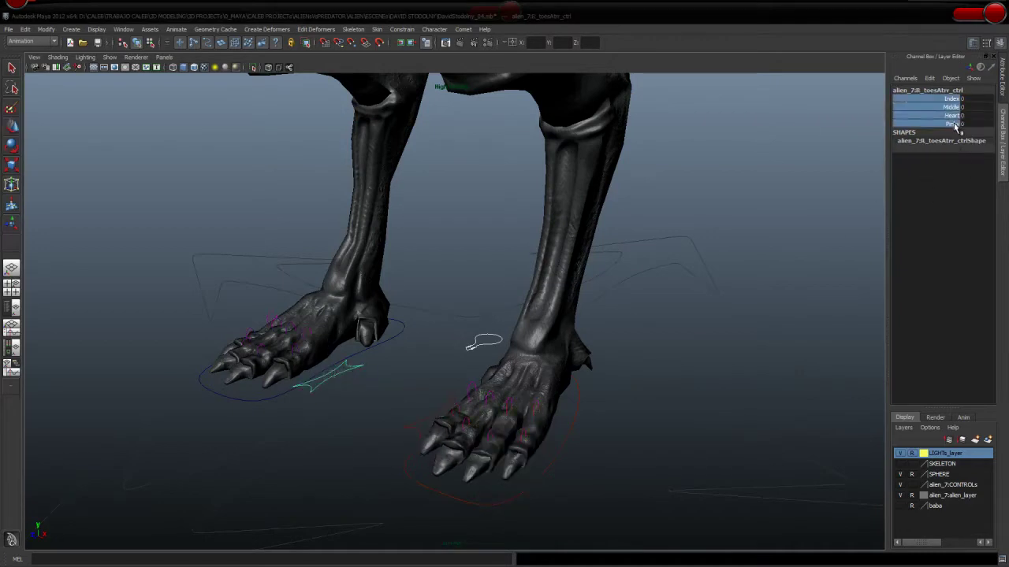
pyautogui.moveTo(733, 204)
pyautogui.mouseDown(button='middle')
pyautogui.moveTo(711, 209)
pyautogui.moveTo(757, 195)
pyautogui.mouseUp(button='middle')
pyautogui.click(951, 107)
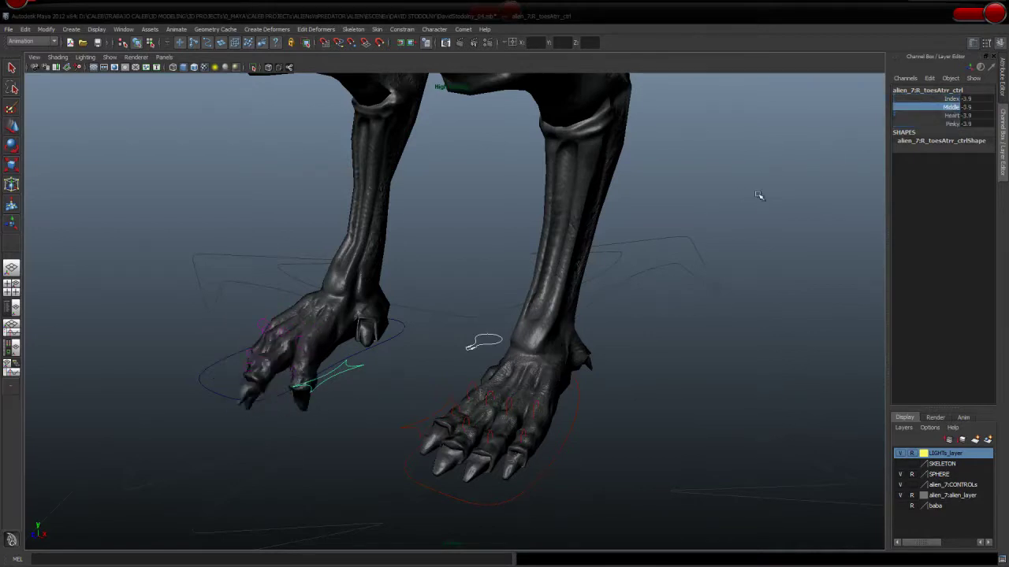
pyautogui.moveTo(981, 100); pyautogui.dragTo(979, 116)
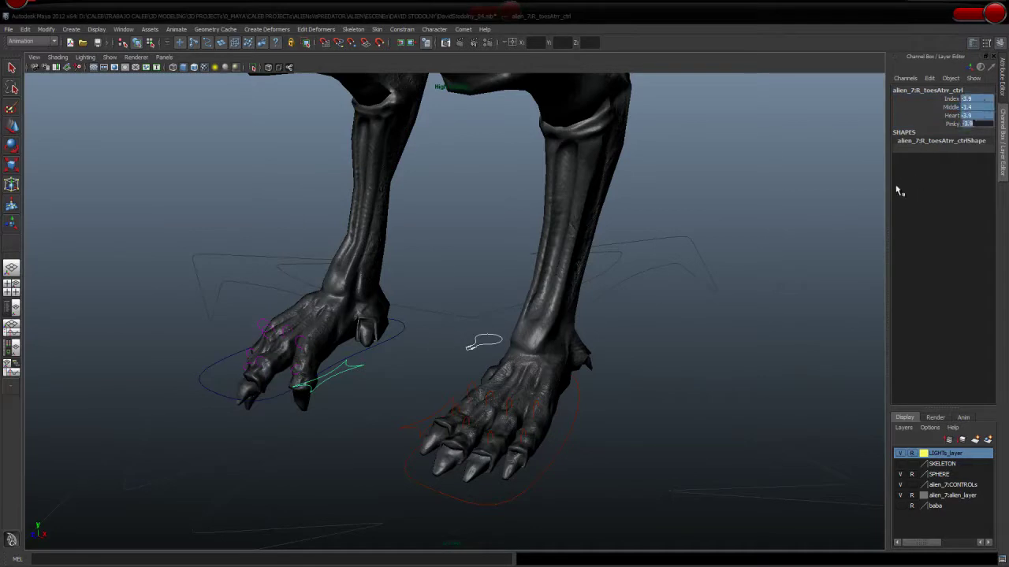
pyautogui.write('0')
pyautogui.press('Return')
# - Rotate the heartToeA and heartToeB controls to bend the toe downward
pyautogui.click(510, 424)
pyautogui.press('e')
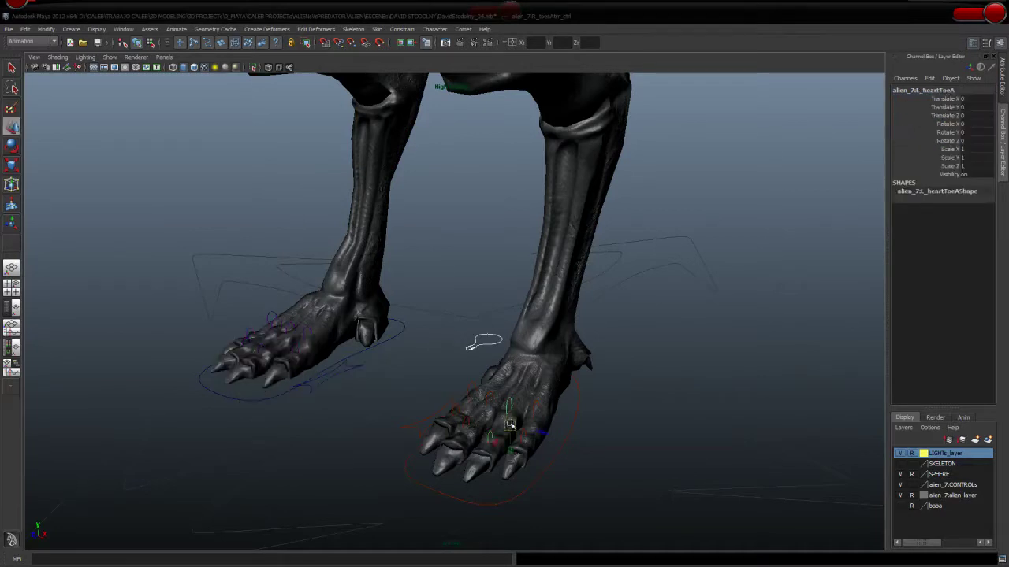
pyautogui.press('e')
pyautogui.moveTo(498, 405); pyautogui.dragTo(488, 461)
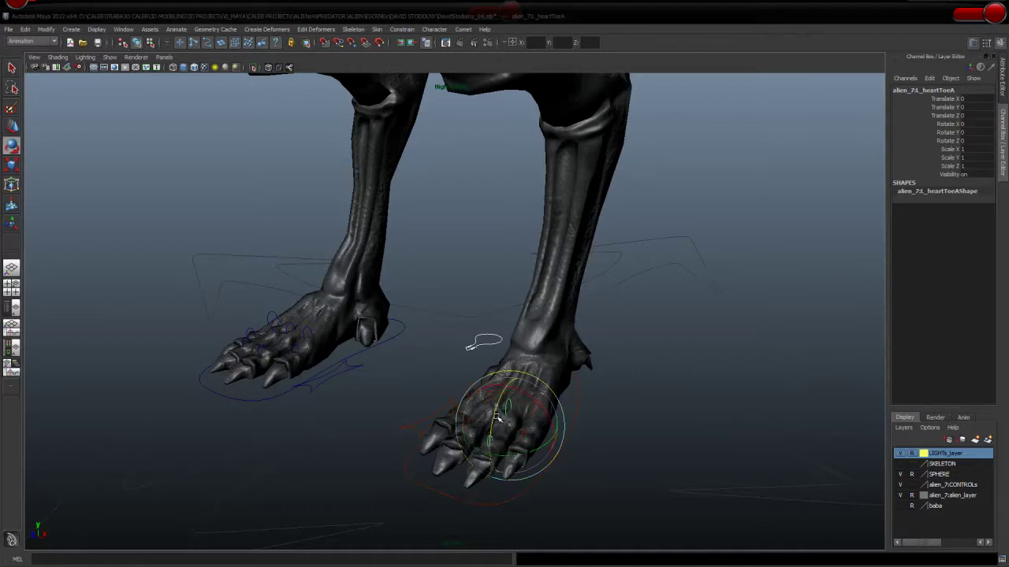
pyautogui.press('w')
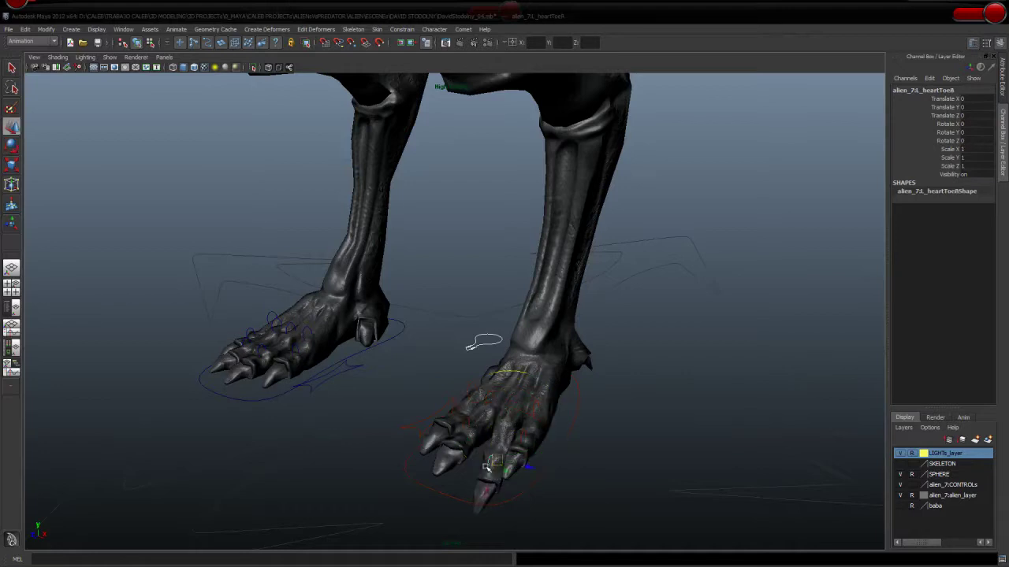
pyautogui.press('e')
pyautogui.moveTo(488, 433); pyautogui.dragTo(487, 467)
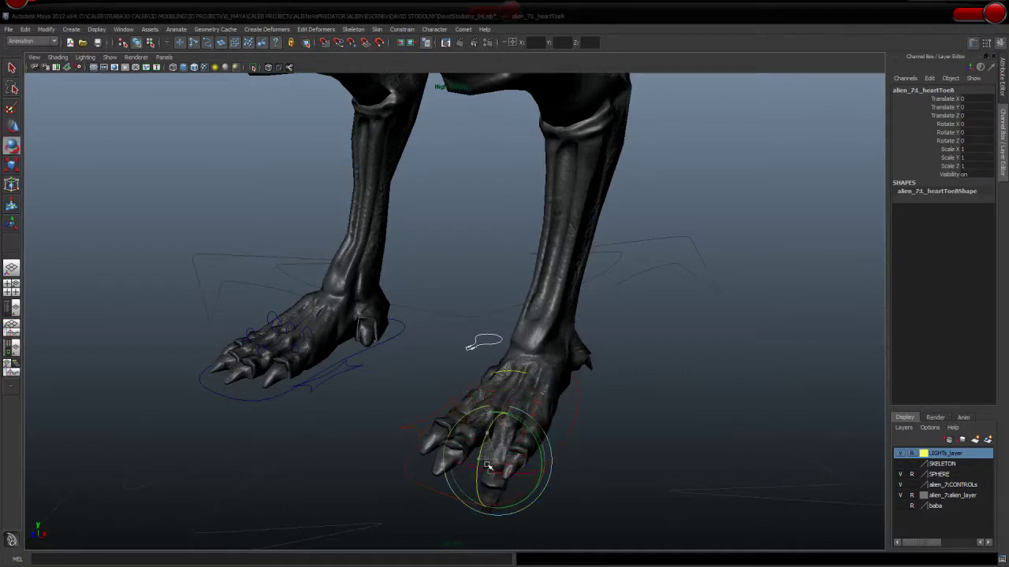
pyautogui.press('w')
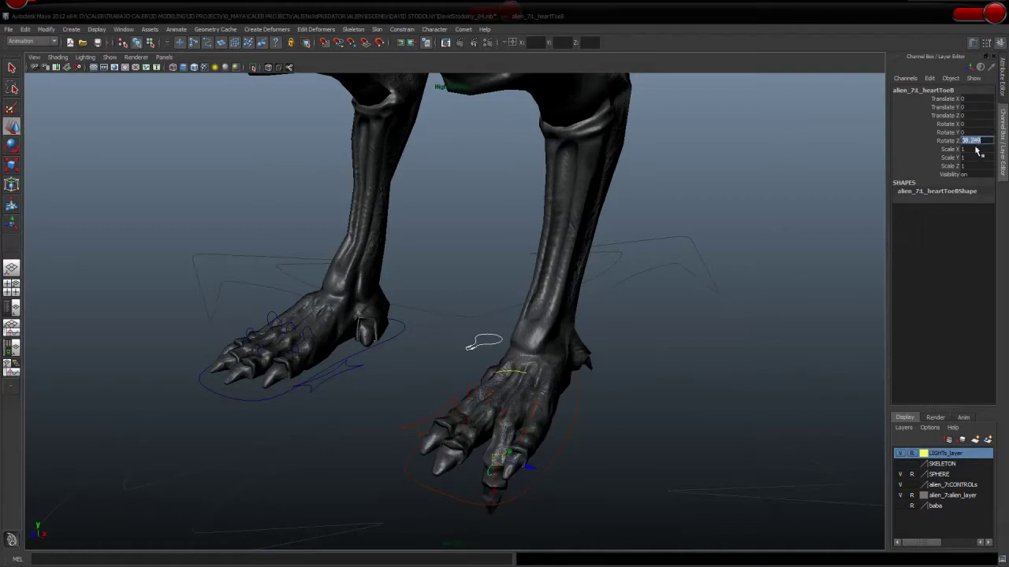
pyautogui.moveTo(599, 370); pyautogui.dragTo(551, 399, button='middle')
# - Reset heartToeA's Rotate Z to 0 and frame the alien's whole body
pyautogui.click(502, 413)
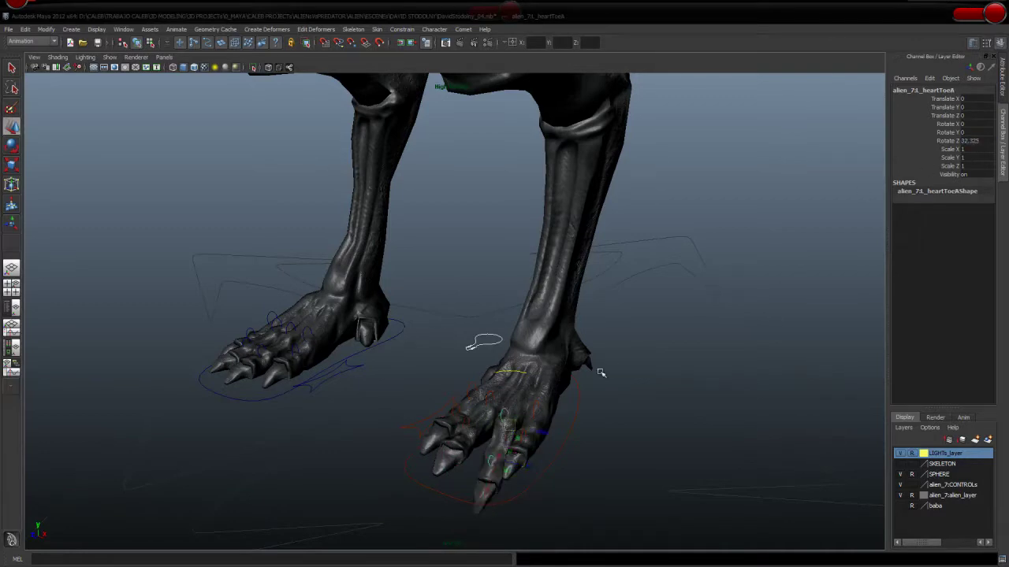
pyautogui.moveTo(902, 192); pyautogui.dragTo(707, 302, button='middle')
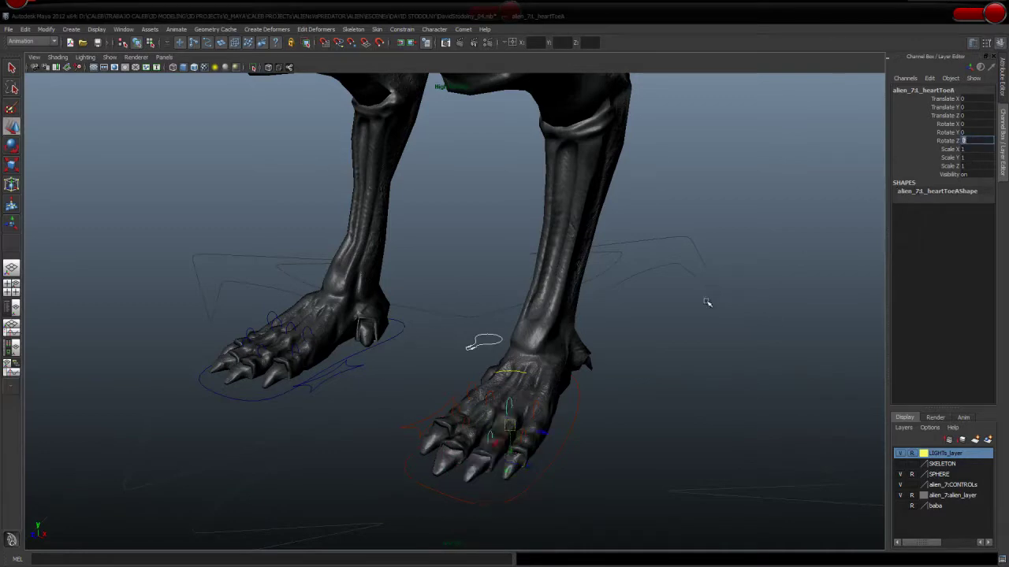
pyautogui.click(677, 354)
pyautogui.moveTo(804, 299)
pyautogui.keyDown('alt'); pyautogui.mouseDown(button='right')
pyautogui.moveTo(539, 248)
pyautogui.moveTo(536, 349)
pyautogui.mouseUp(button='right'); pyautogui.keyUp('alt')
pyautogui.moveTo(536, 349)
pyautogui.keyDown('alt'); pyautogui.mouseDown()
pyautogui.moveTo(616, 379)
pyautogui.moveTo(637, 367)
pyautogui.mouseUp(); pyautogui.keyUp('alt')
pyautogui.keyDown('alt'); pyautogui.moveTo(637, 367); pyautogui.dragTo(641, 315, button='right'); pyautogui.keyUp('alt')
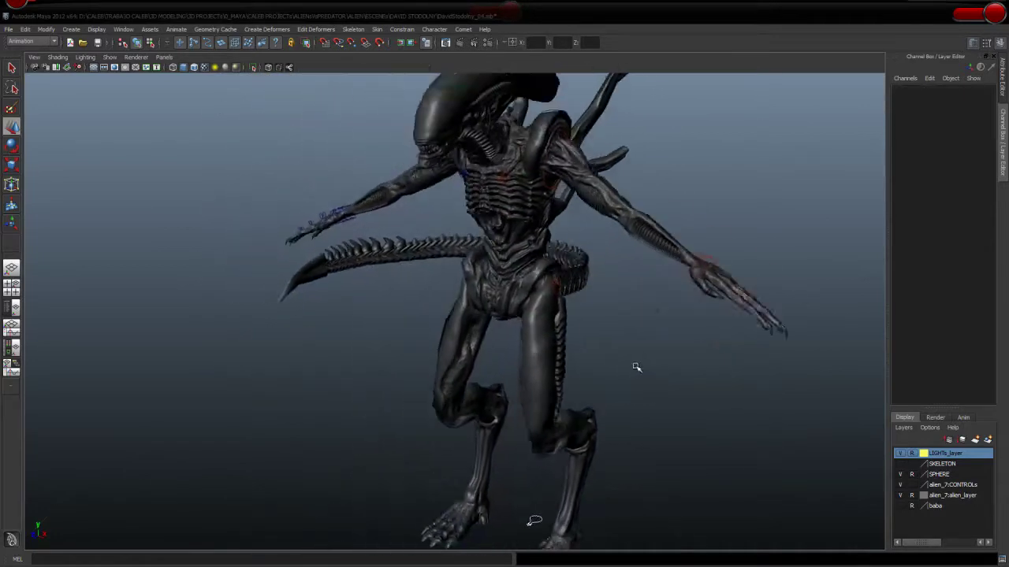
pyautogui.moveTo(642, 316)
pyautogui.keyDown('alt'); pyautogui.mouseDown()
pyautogui.moveTo(619, 349)
pyautogui.moveTo(563, 336)
pyautogui.mouseUp(); pyautogui.keyUp('alt')
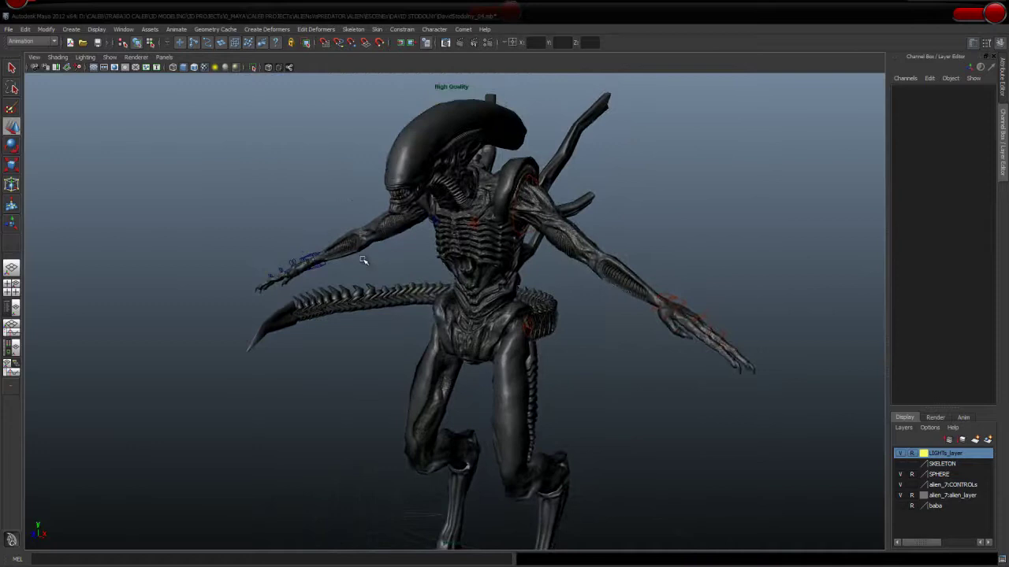
# - Raise the right arm IK control, then reset it to its rest position
pyautogui.click(319, 265)
pyautogui.moveTo(321, 262)
pyautogui.mouseDown()
pyautogui.moveTo(338, 222)
pyautogui.moveTo(322, 242)
pyautogui.moveTo(343, 245)
pyautogui.mouseUp()
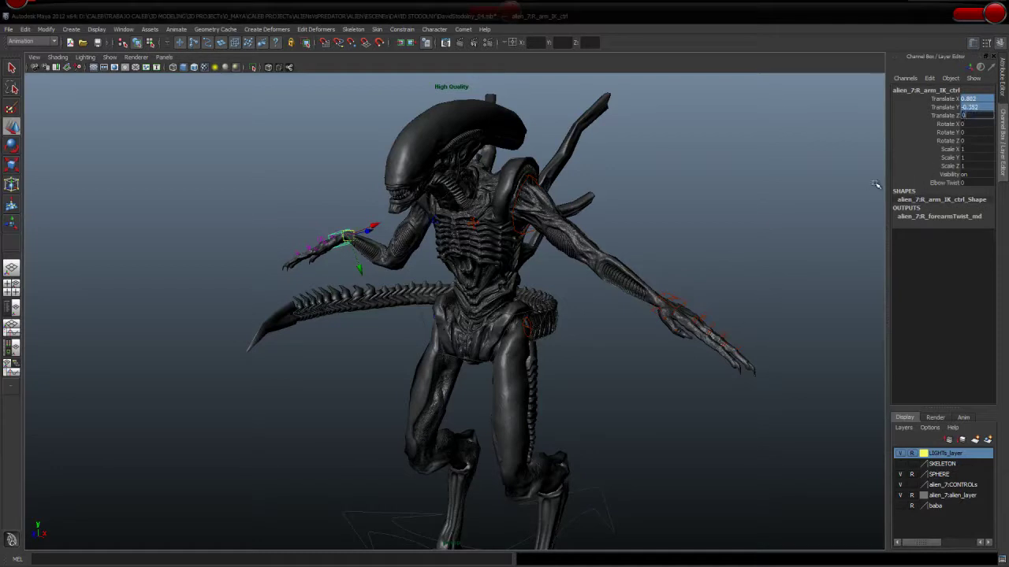
pyautogui.press('Return')
# - Lift the left arm IK control toward the body, then zero its Translate X/Y/Z
pyautogui.click(670, 307)
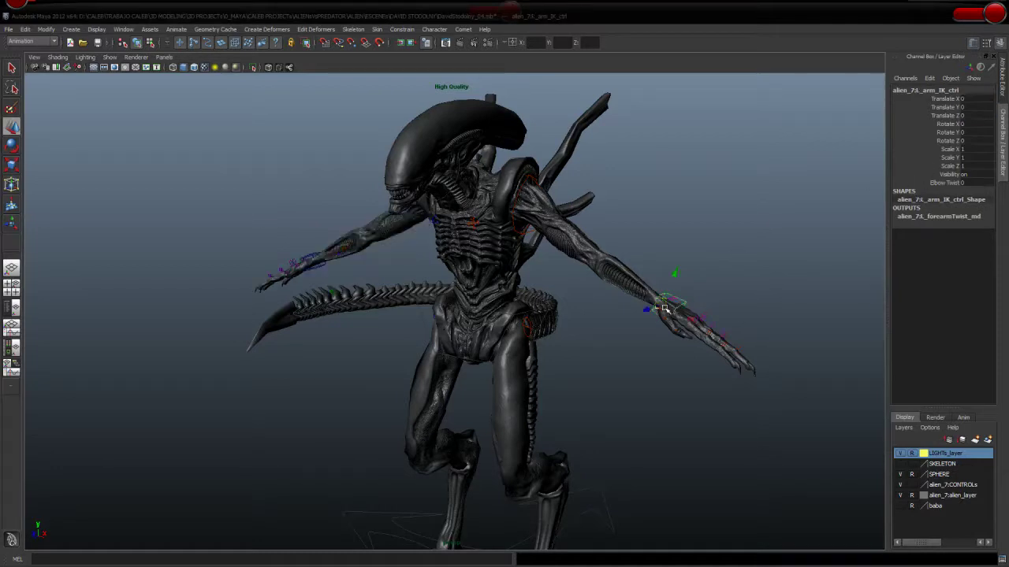
pyautogui.moveTo(665, 307)
pyautogui.mouseDown()
pyautogui.moveTo(674, 284)
pyautogui.moveTo(658, 296)
pyautogui.moveTo(614, 277)
pyautogui.moveTo(638, 271)
pyautogui.moveTo(634, 229)
pyautogui.moveTo(652, 154)
pyautogui.moveTo(650, 229)
pyautogui.mouseUp()
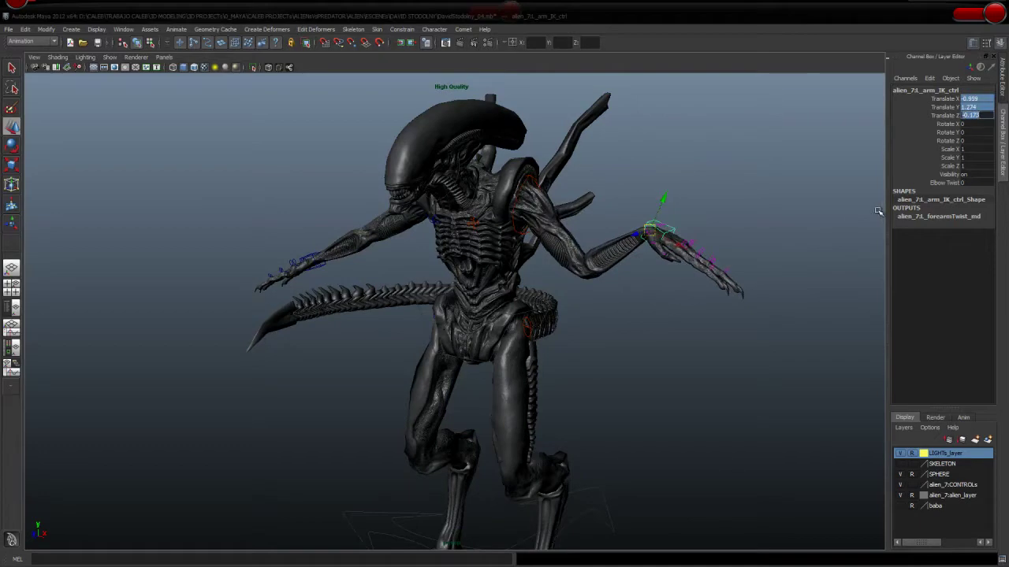
pyautogui.write('0')
pyautogui.press('Return')
pyautogui.moveTo(747, 258)
pyautogui.keyDown('alt'); pyautogui.mouseDown()
pyautogui.moveTo(555, 269)
pyautogui.moveTo(522, 299)
pyautogui.mouseUp(); pyautogui.keyUp('alt')
pyautogui.moveTo(522, 299)
pyautogui.keyDown('alt'); pyautogui.mouseDown(button='right')
pyautogui.moveTo(533, 286)
pyautogui.moveTo(712, 333)
pyautogui.mouseUp(button='right'); pyautogui.keyUp('alt')
pyautogui.moveTo(606, 360)
pyautogui.keyDown('alt'); pyautogui.mouseDown()
pyautogui.moveTo(669, 317)
pyautogui.moveTo(702, 328)
pyautogui.moveTo(695, 319)
pyautogui.mouseUp(); pyautogui.keyUp('alt')
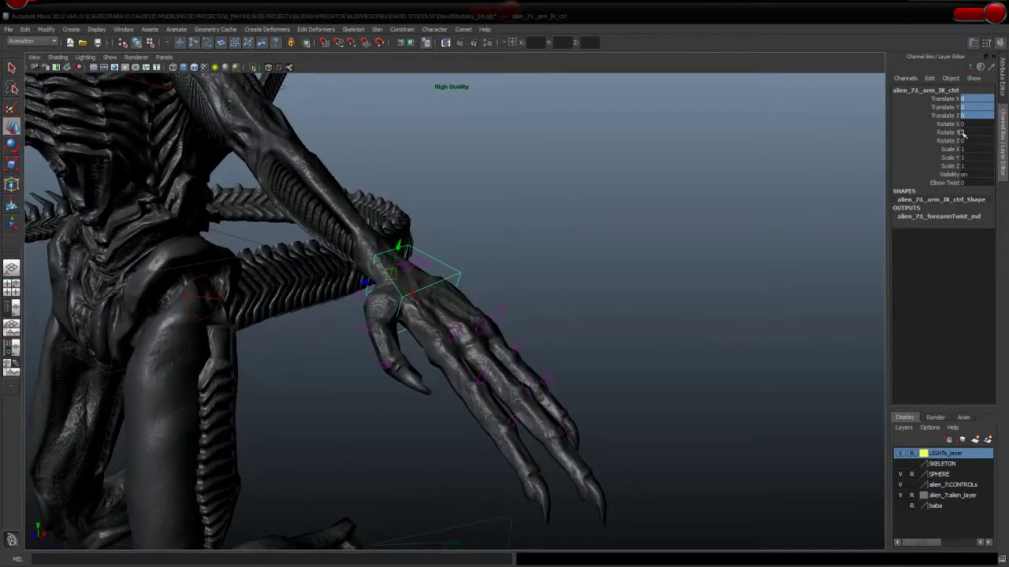
# - Curl the fingers with Curl A and Curl B, then set both back to 0
pyautogui.click(424, 268)
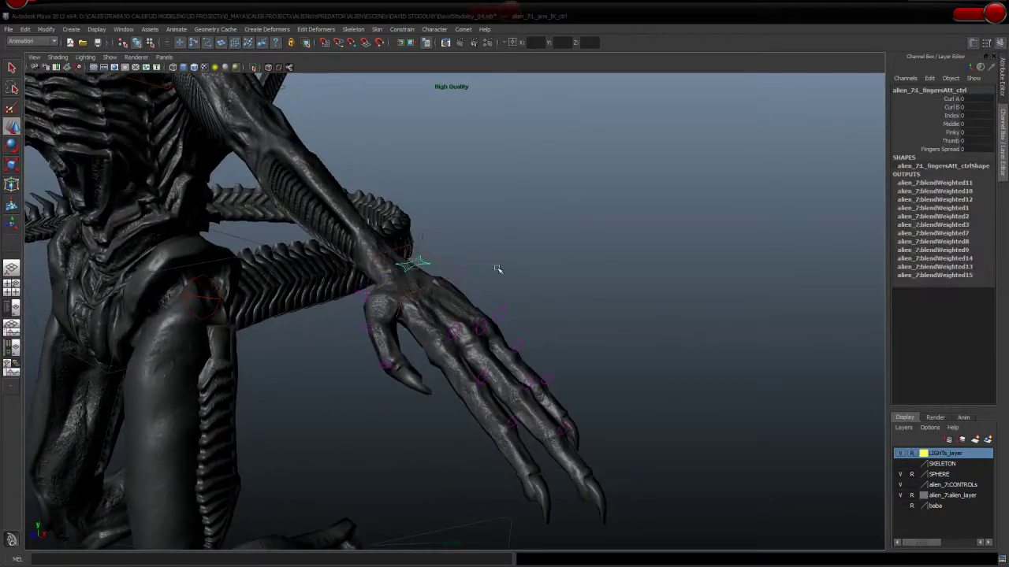
pyautogui.click(951, 100)
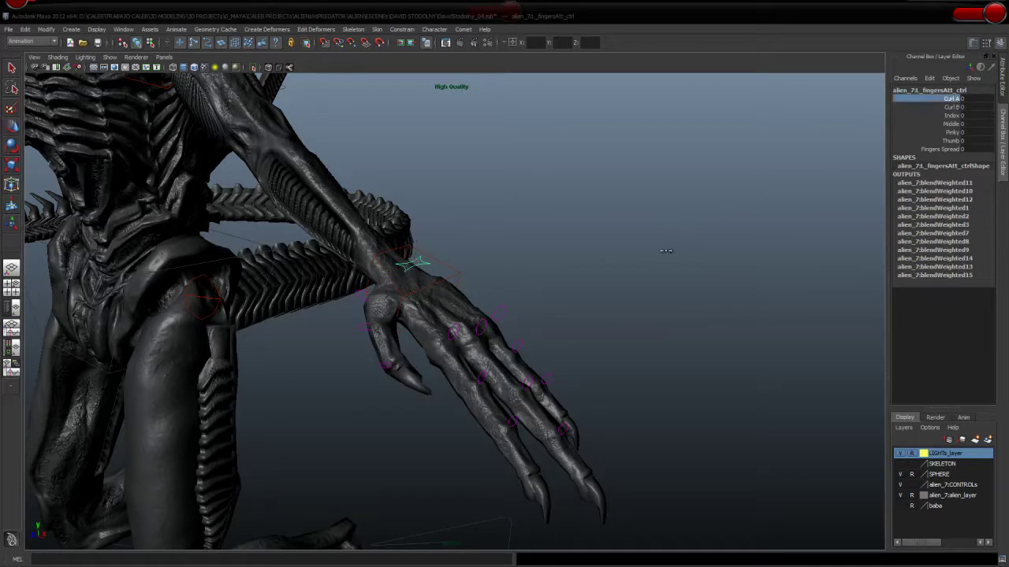
pyautogui.moveTo(666, 251); pyautogui.dragTo(665, 244, button='middle')
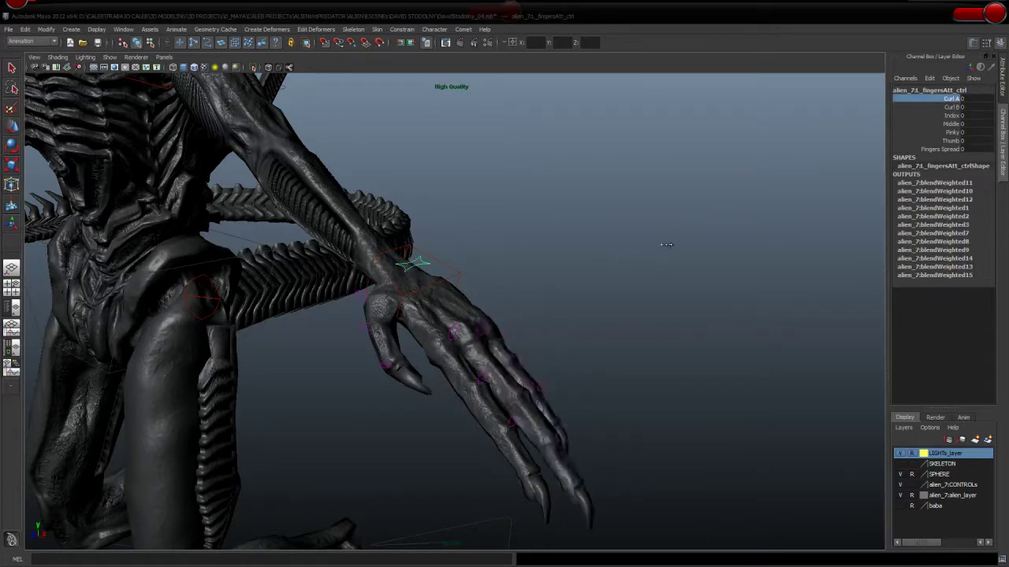
pyautogui.moveTo(666, 245); pyautogui.dragTo(808, 193, button='middle')
pyautogui.click(946, 107)
pyautogui.moveTo(628, 252)
pyautogui.mouseDown(button='middle')
pyautogui.moveTo(601, 269)
pyautogui.moveTo(619, 267)
pyautogui.mouseUp(button='middle')
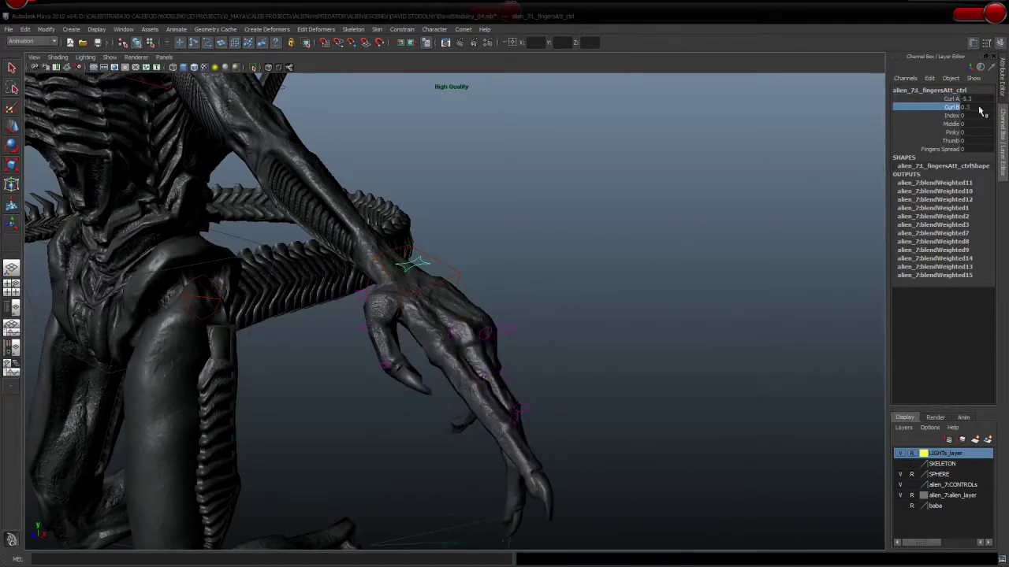
pyautogui.moveTo(977, 99); pyautogui.dragTo(977, 111)
pyautogui.write('0')
pyautogui.press('Return')
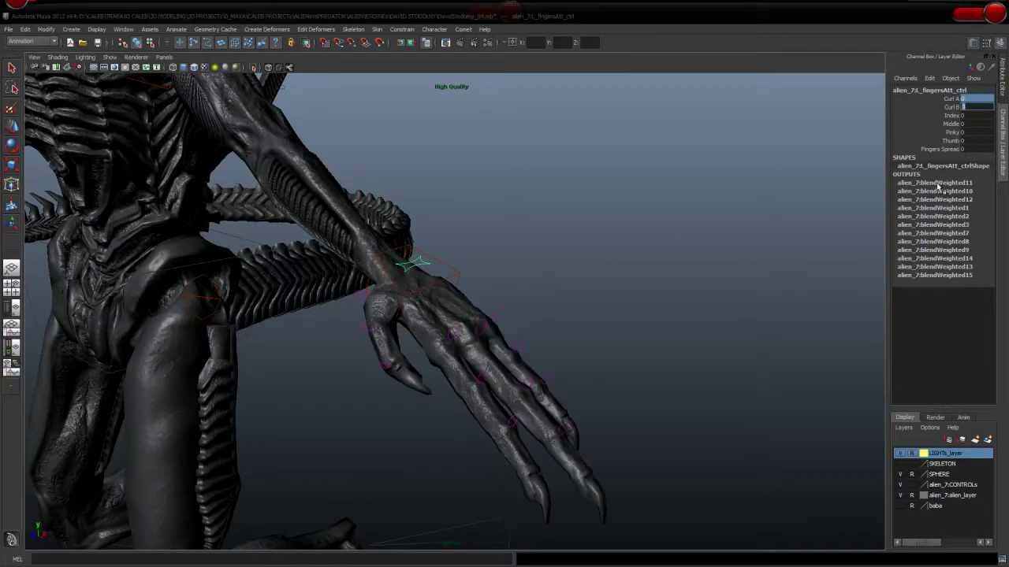
# - Spread the fingers with Fingers Spread, then reset it to 0
pyautogui.click(942, 149)
pyautogui.moveTo(630, 255)
pyautogui.mouseDown(button='middle')
pyautogui.moveTo(676, 250)
pyautogui.moveTo(556, 271)
pyautogui.moveTo(641, 260)
pyautogui.moveTo(580, 270)
pyautogui.moveTo(612, 265)
pyautogui.mouseUp(button='middle')
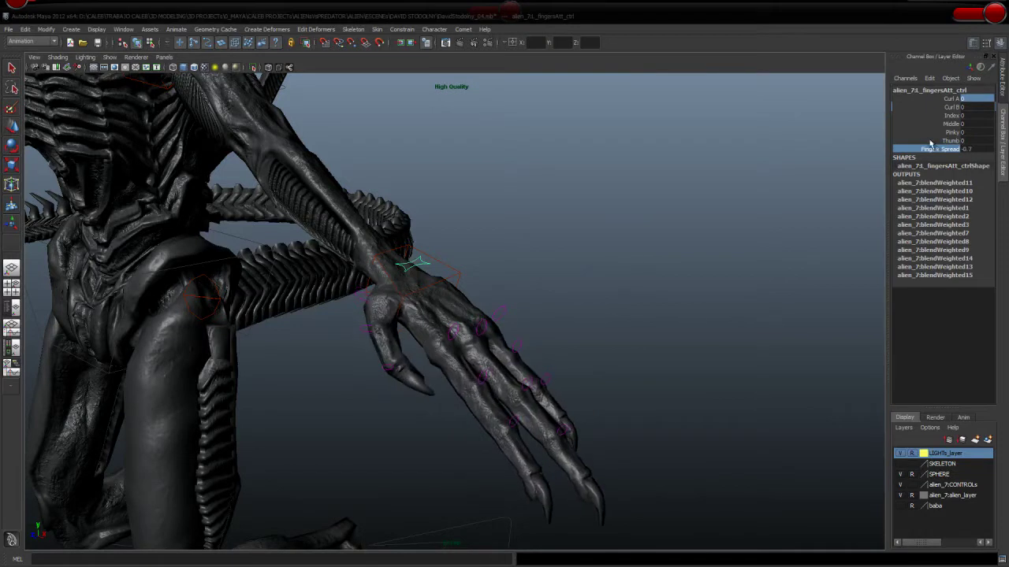
pyautogui.click(973, 150)
pyautogui.press('Return')
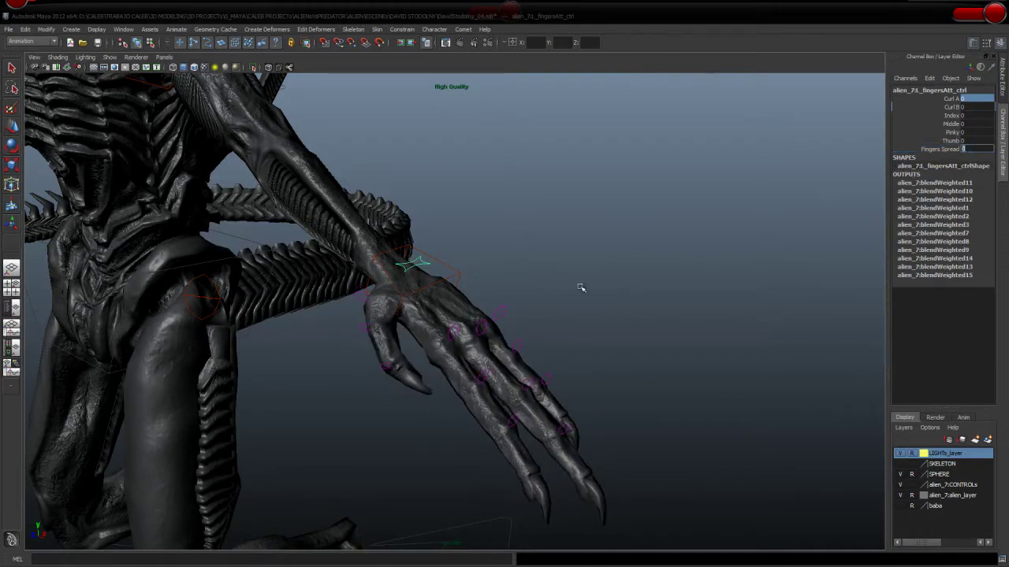
pyautogui.write('-6')
pyautogui.click(460, 345)
# - Bend the index finger down joint by joint, dropping the fingertip about 45 degrees
pyautogui.press('e')
pyautogui.moveTo(472, 332); pyautogui.dragTo(487, 467)
pyautogui.press('w')
pyautogui.click(479, 397)
pyautogui.press('e')
pyautogui.press('w')
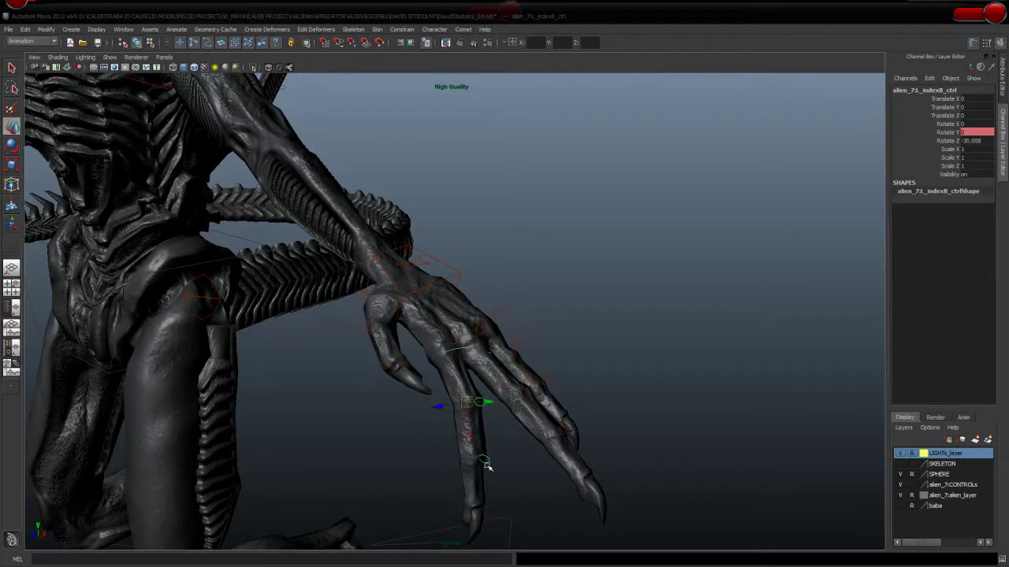
pyautogui.press('e')
pyautogui.moveTo(500, 448); pyautogui.dragTo(499, 467)
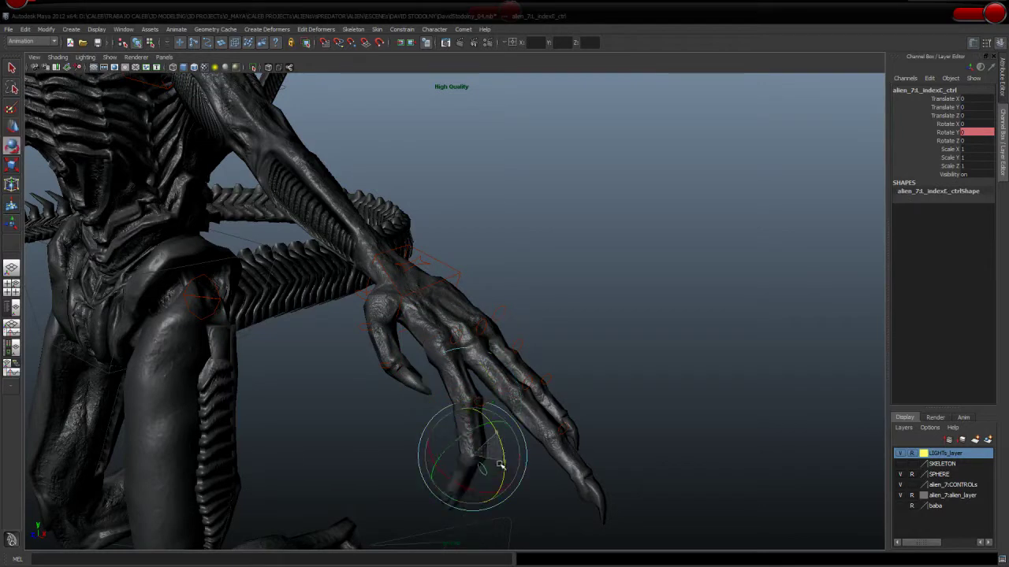
pyautogui.press('w')
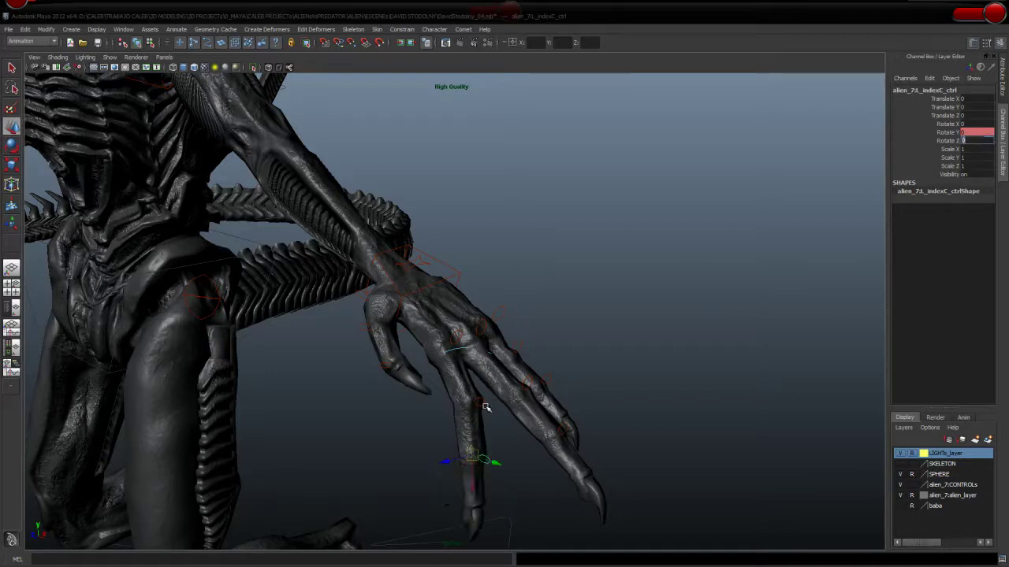
# - Set the second and first index joints' rotation to 0 to straighten the finger
pyautogui.click(619, 338)
pyautogui.click(489, 397)
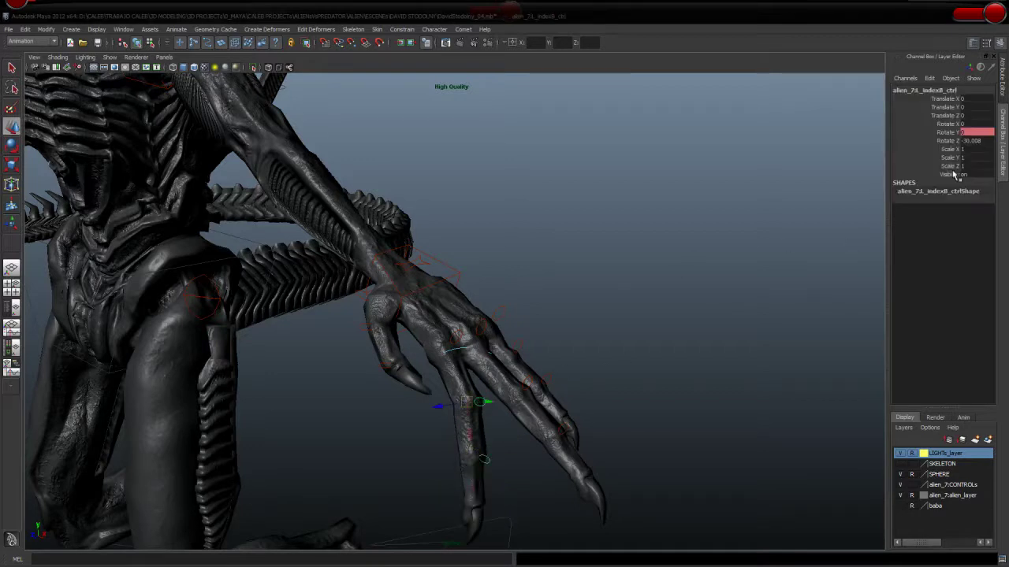
pyautogui.write('0')
pyautogui.press('Return')
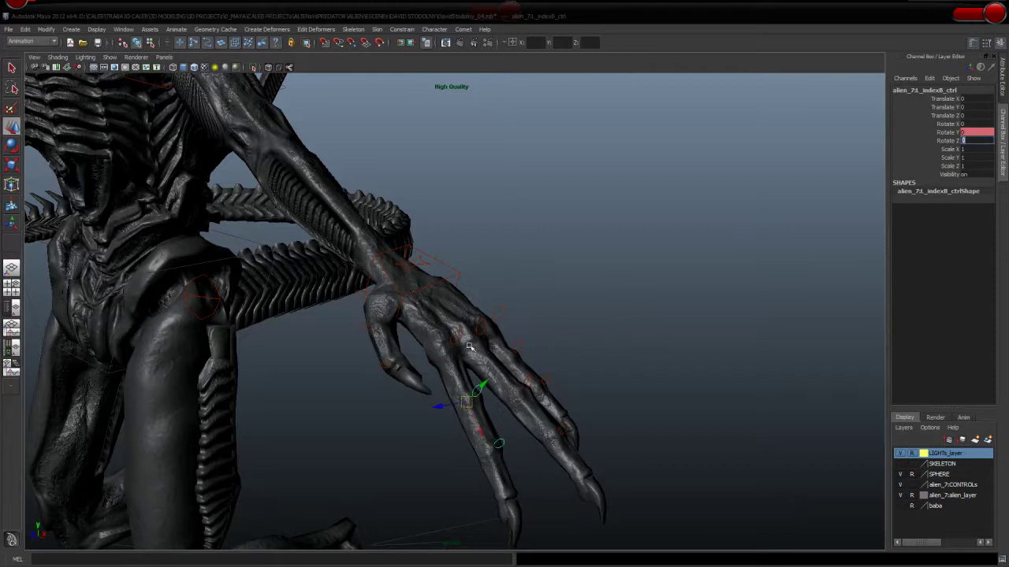
pyautogui.click(457, 338)
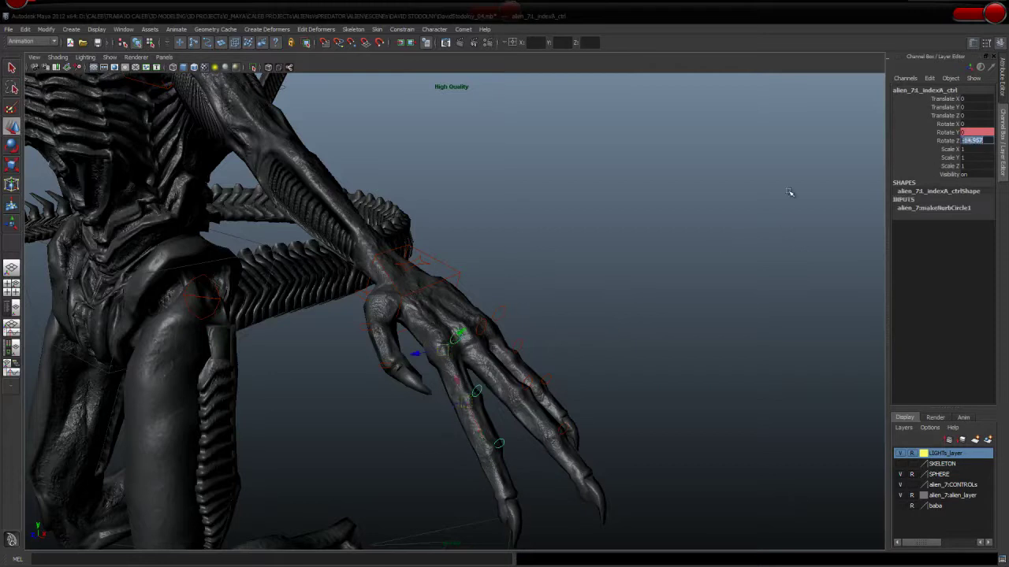
pyautogui.press('Return')
# - Rotate the pelvis control to tilt the pelvis and tail upward
pyautogui.click(678, 284)
pyautogui.moveTo(727, 281)
pyautogui.keyDown('alt'); pyautogui.mouseDown()
pyautogui.moveTo(549, 263)
pyautogui.moveTo(564, 249)
pyautogui.moveTo(751, 257)
pyautogui.moveTo(727, 234)
pyautogui.moveTo(651, 249)
pyautogui.mouseUp(); pyautogui.keyUp('alt')
pyautogui.click(516, 293)
pyautogui.press('e')
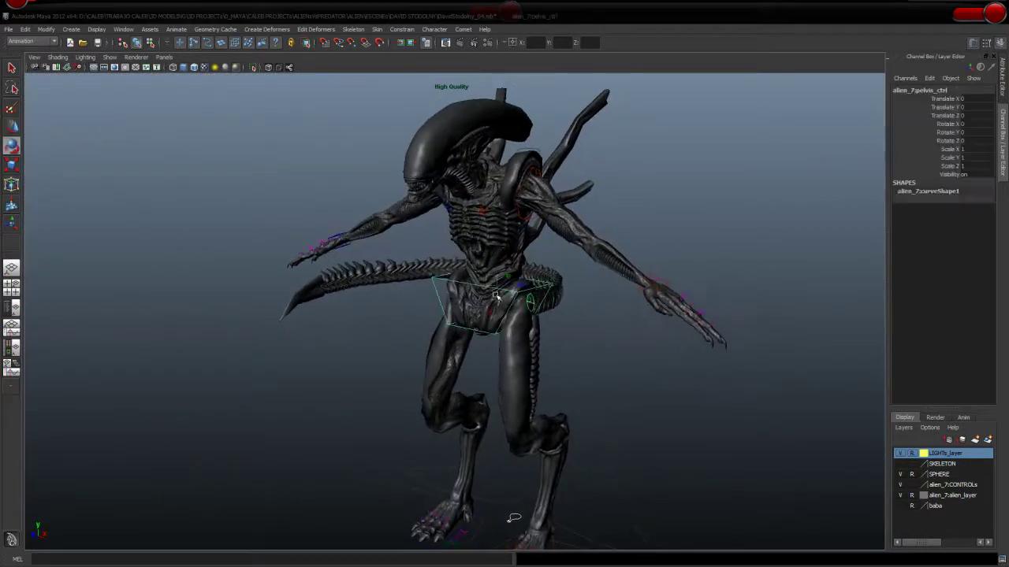
pyautogui.moveTo(494, 281); pyautogui.dragTo(502, 277)
pyautogui.press('w')
pyautogui.click(707, 255)
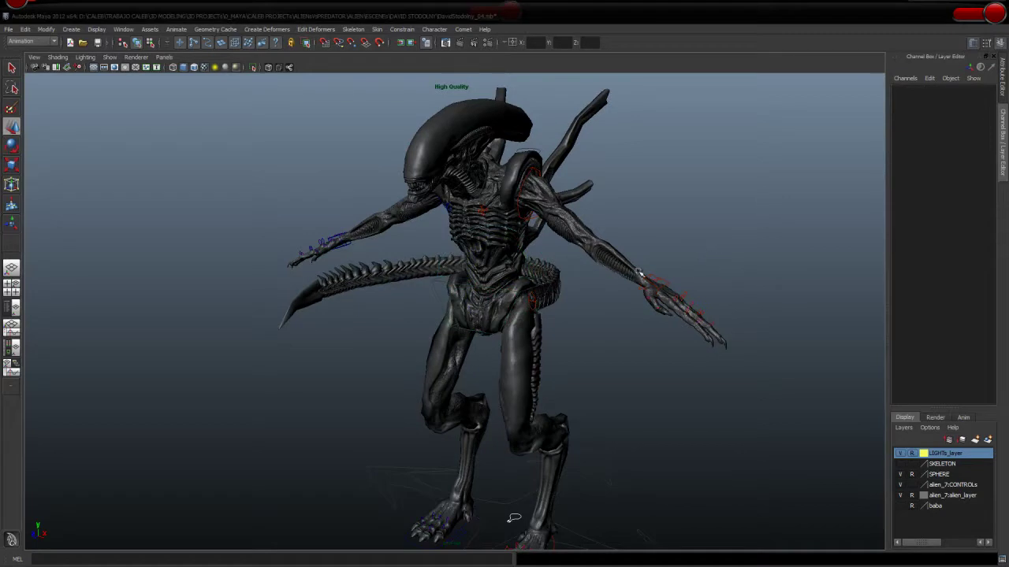
pyautogui.click(551, 286)
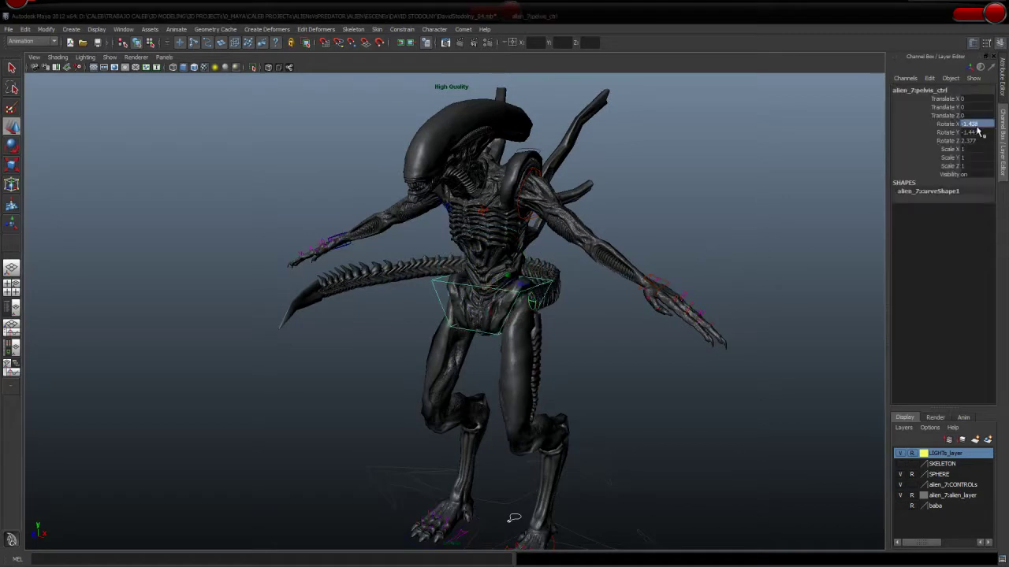
pyautogui.click(714, 251)
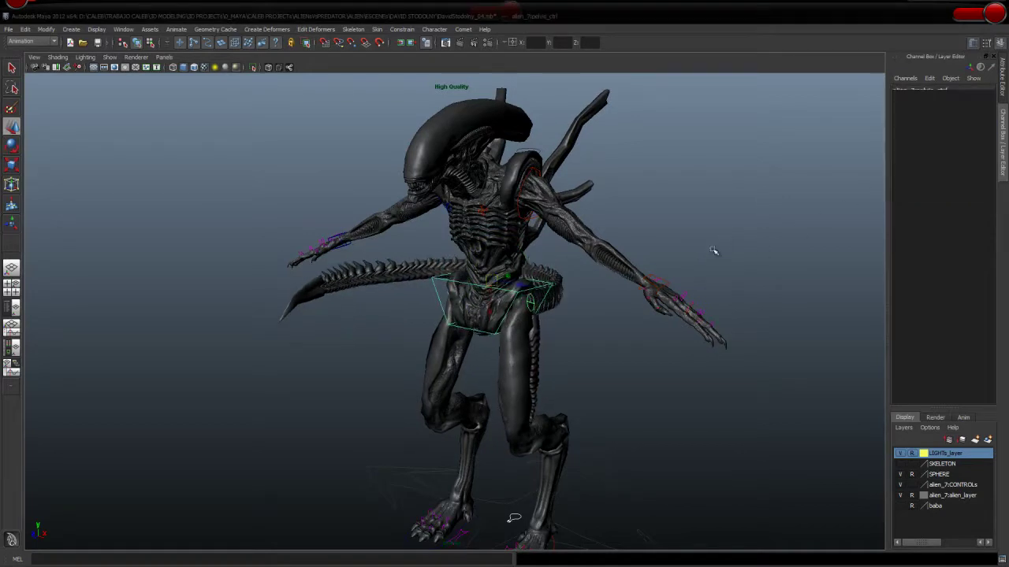
pyautogui.keyDown('alt'); pyautogui.moveTo(629, 337); pyautogui.dragTo(599, 333); pyautogui.keyUp('alt')
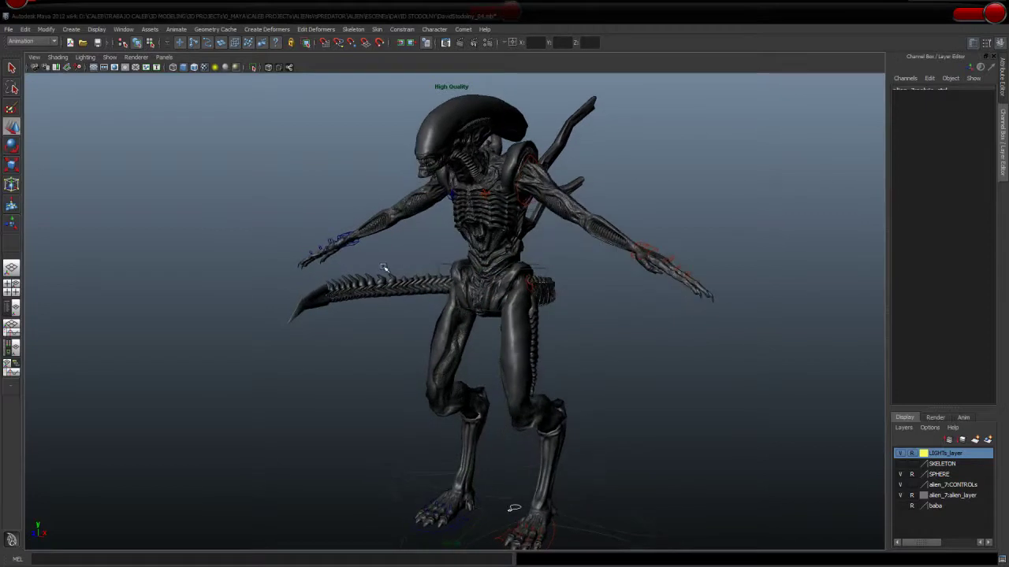
pyautogui.click(351, 244)
pyautogui.keyDown('shift'); pyautogui.click(630, 259); pyautogui.keyUp('shift')
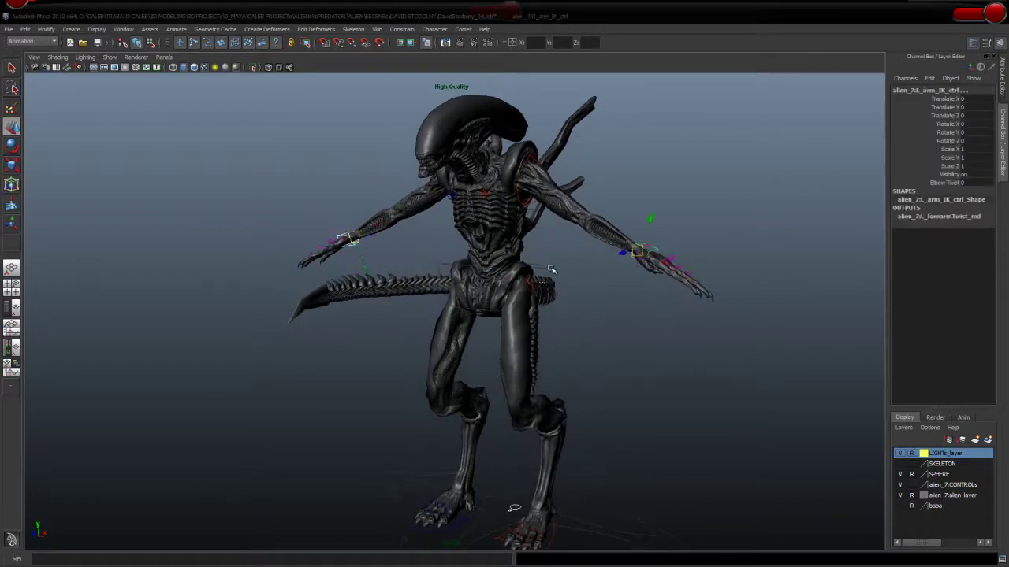
pyautogui.click(543, 280)
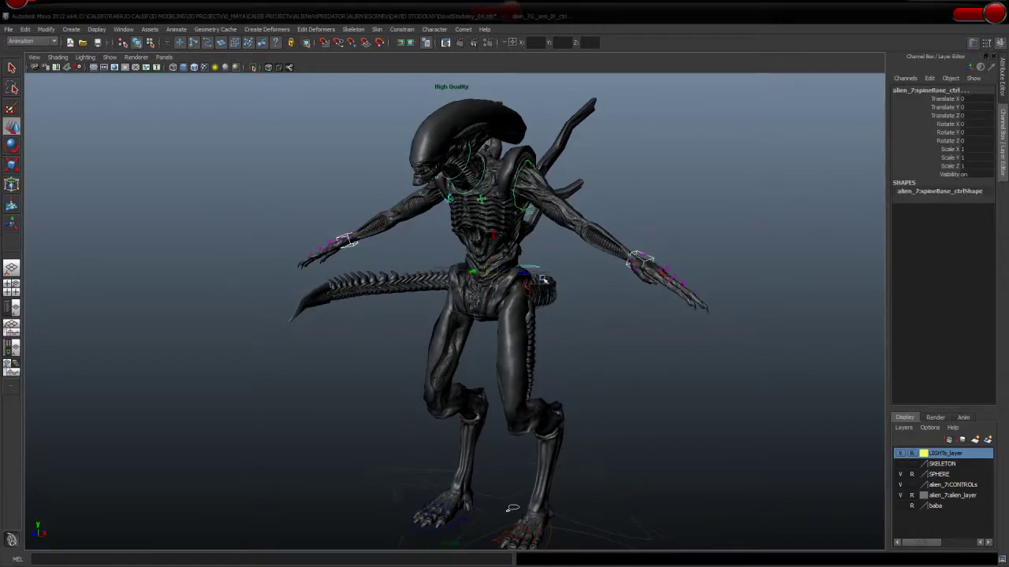
pyautogui.click(497, 287)
pyautogui.press('e')
pyautogui.moveTo(490, 258); pyautogui.dragTo(503, 268)
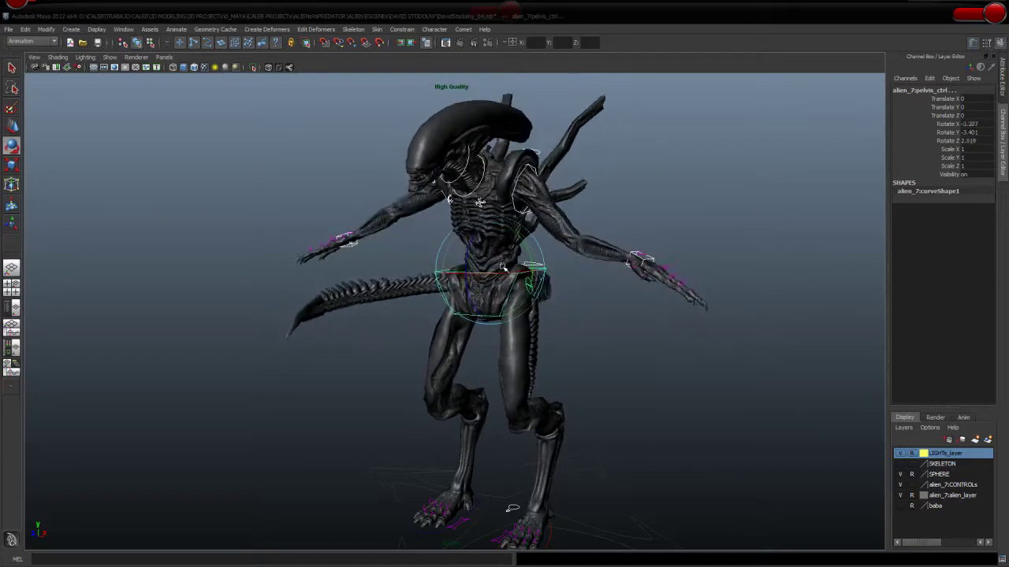
pyautogui.hotkey('ctrl', 'z')
pyautogui.press('w')
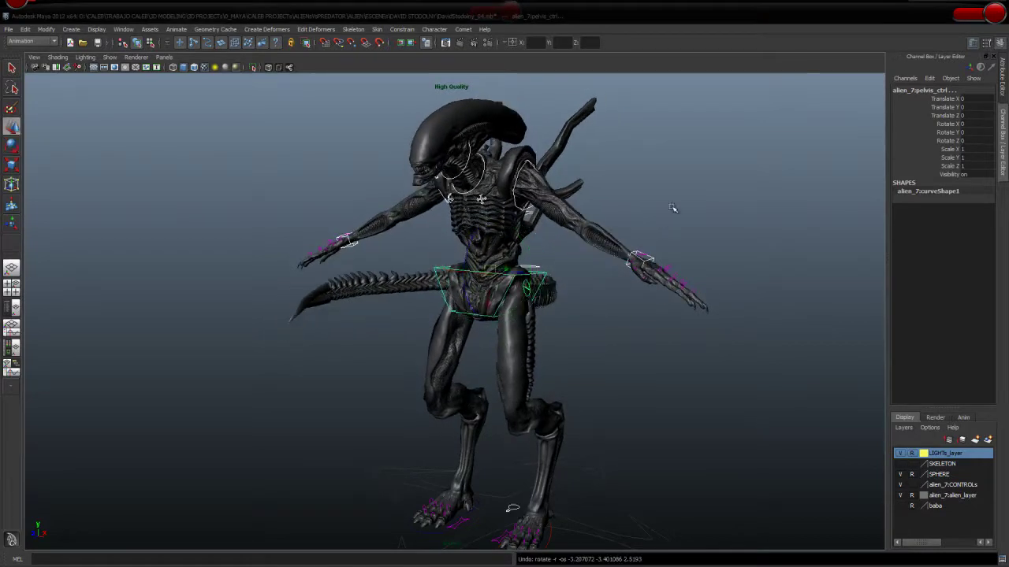
pyautogui.click(553, 268)
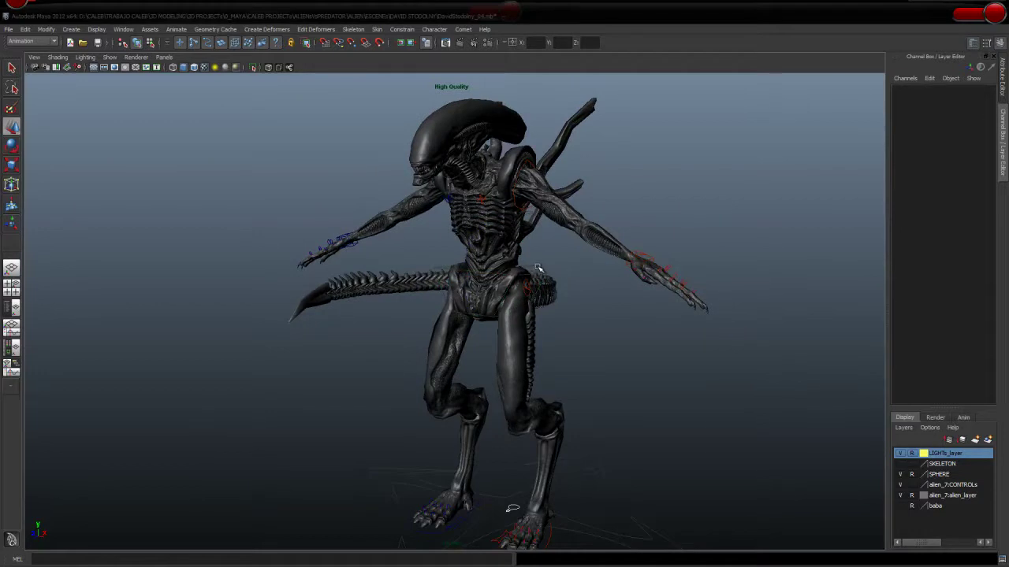
pyautogui.click(530, 275)
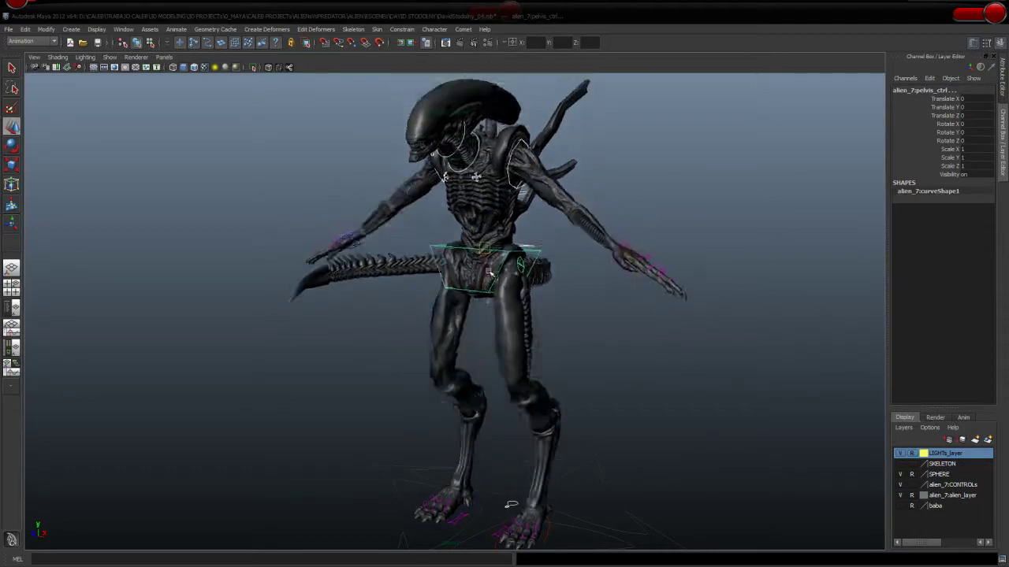
pyautogui.moveTo(482, 300); pyautogui.dragTo(521, 308)
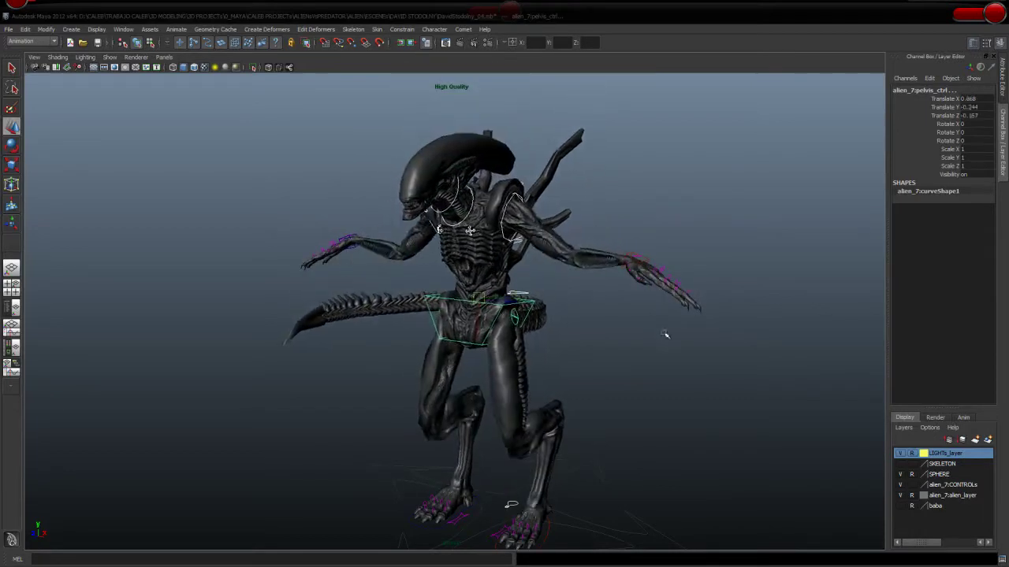
pyautogui.hotkey('ctrl', 'z')
pyautogui.click(628, 339)
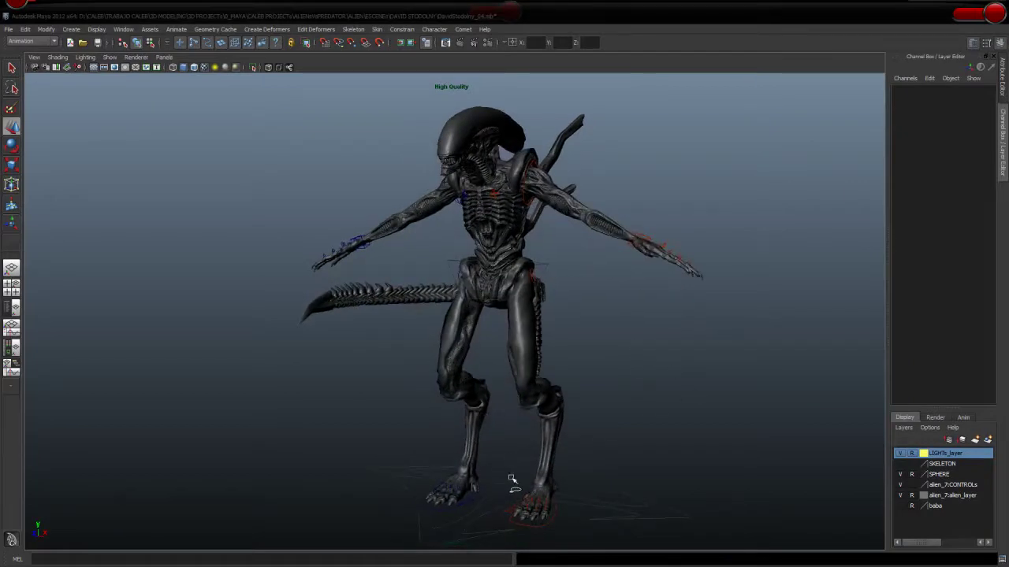
# - Set L Arm IK, R Arm IK, L Leg IK and R Leg IK on switches_ctrl to 0
pyautogui.click(514, 494)
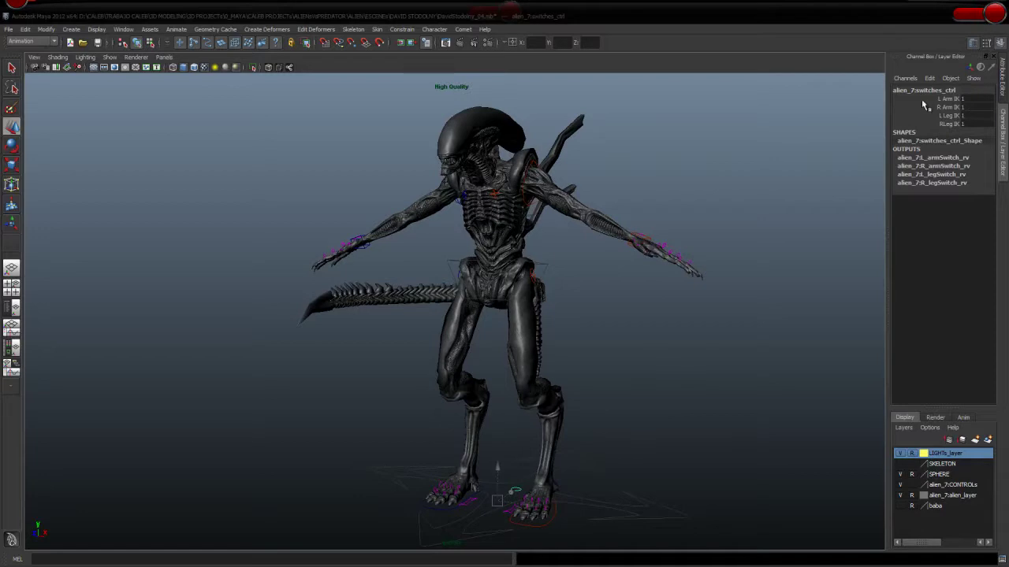
pyautogui.moveTo(945, 100); pyautogui.dragTo(941, 126)
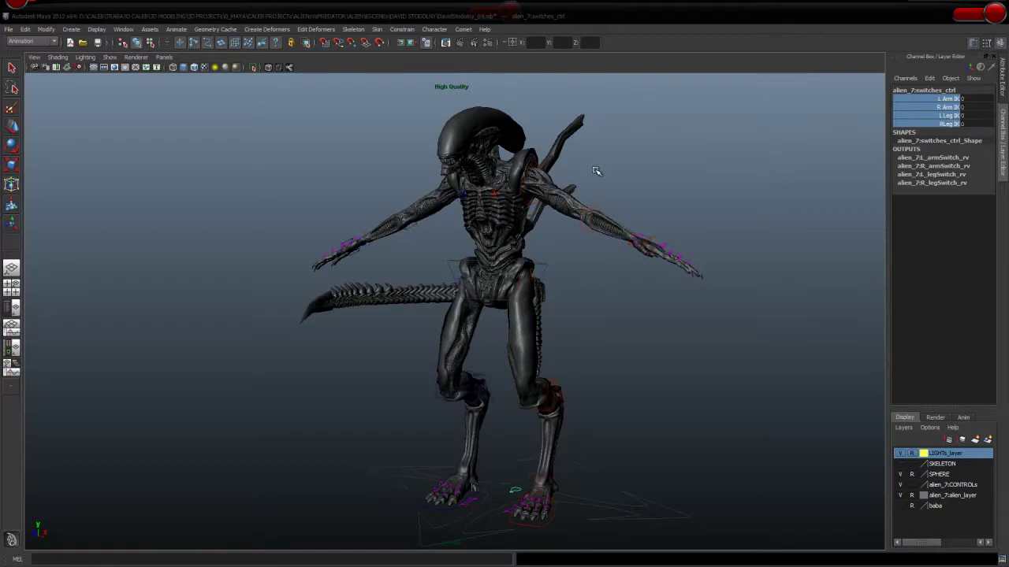
pyautogui.click(730, 203)
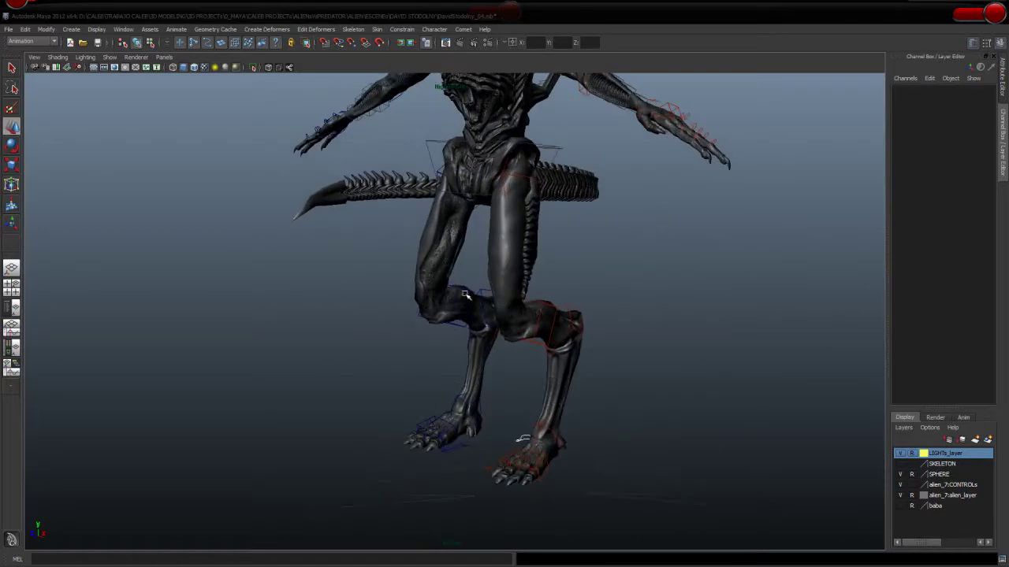
pyautogui.click(447, 324)
pyautogui.keyDown('shift'); pyautogui.click(533, 344); pyautogui.keyUp('shift')
pyautogui.press('e')
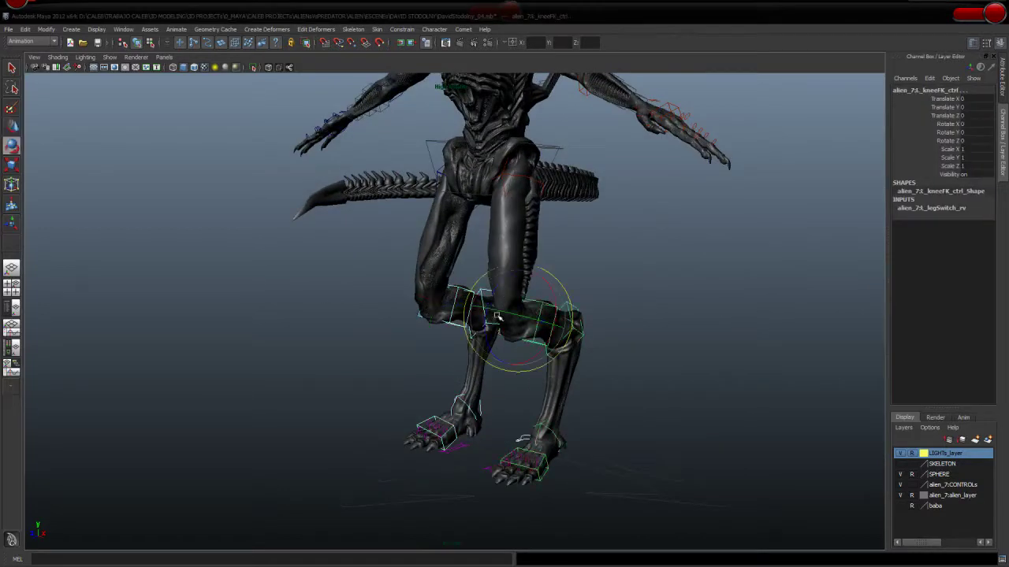
pyautogui.moveTo(495, 288)
pyautogui.mouseDown()
pyautogui.moveTo(508, 282)
pyautogui.moveTo(489, 304)
pyautogui.moveTo(544, 347)
pyautogui.mouseUp()
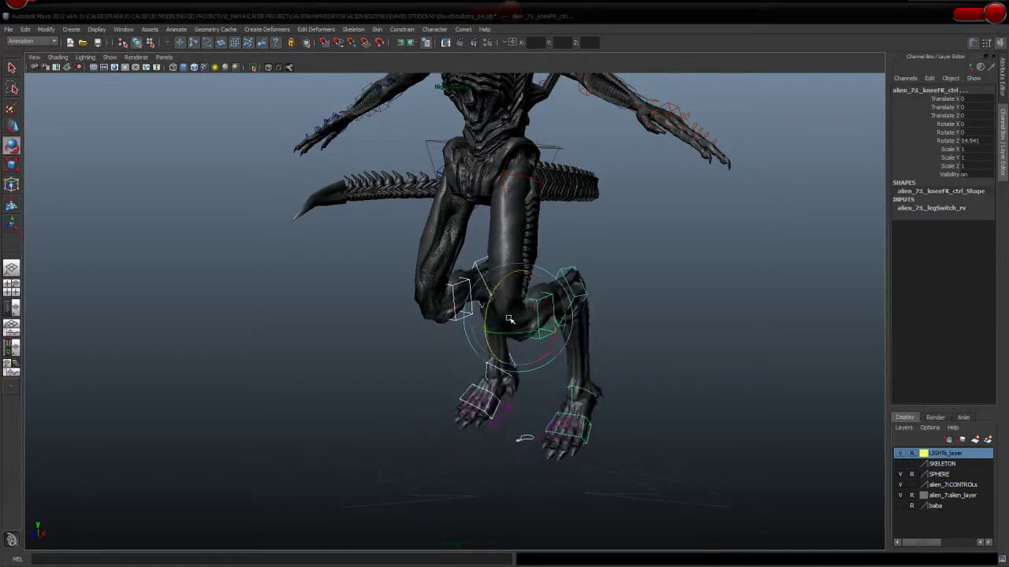
pyautogui.press('w')
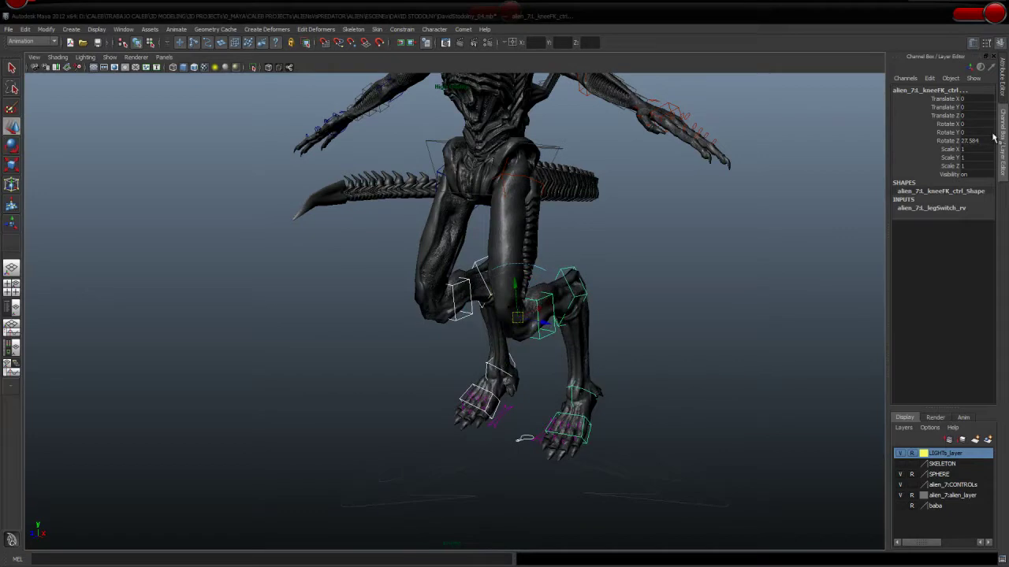
pyautogui.write('0')
pyautogui.press('Return')
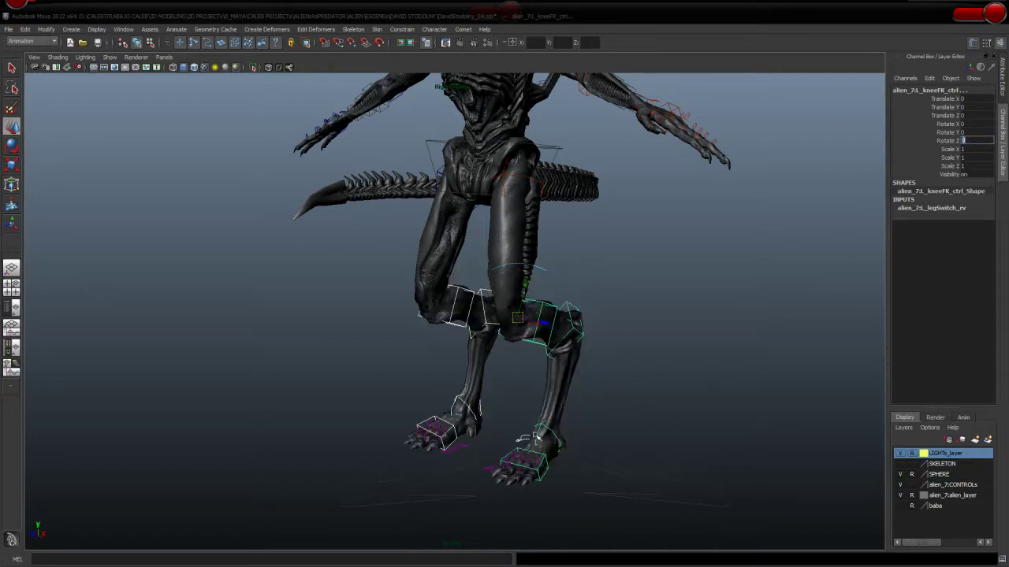
pyautogui.click(541, 430)
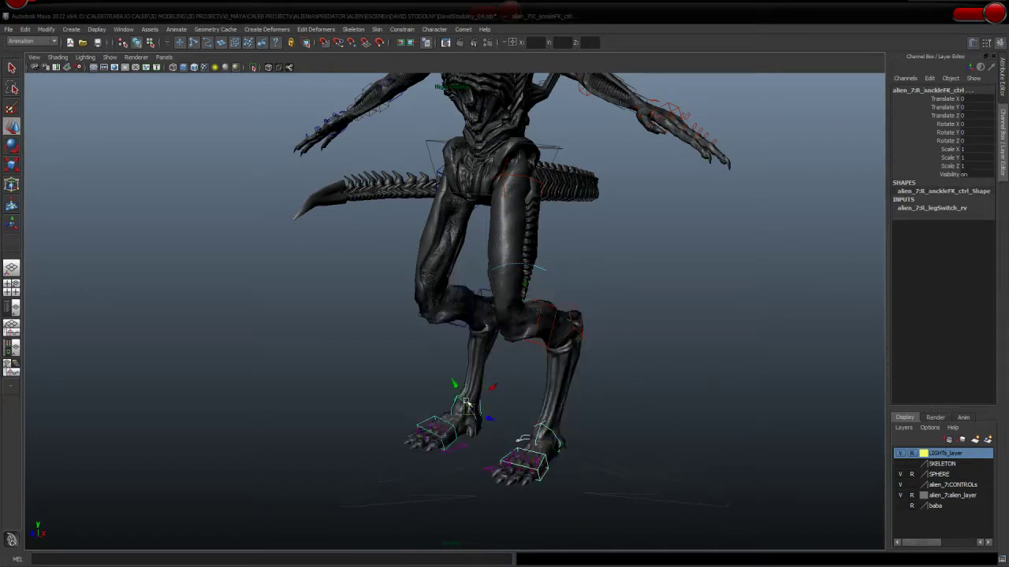
pyautogui.press('e')
pyautogui.moveTo(437, 402); pyautogui.dragTo(445, 389)
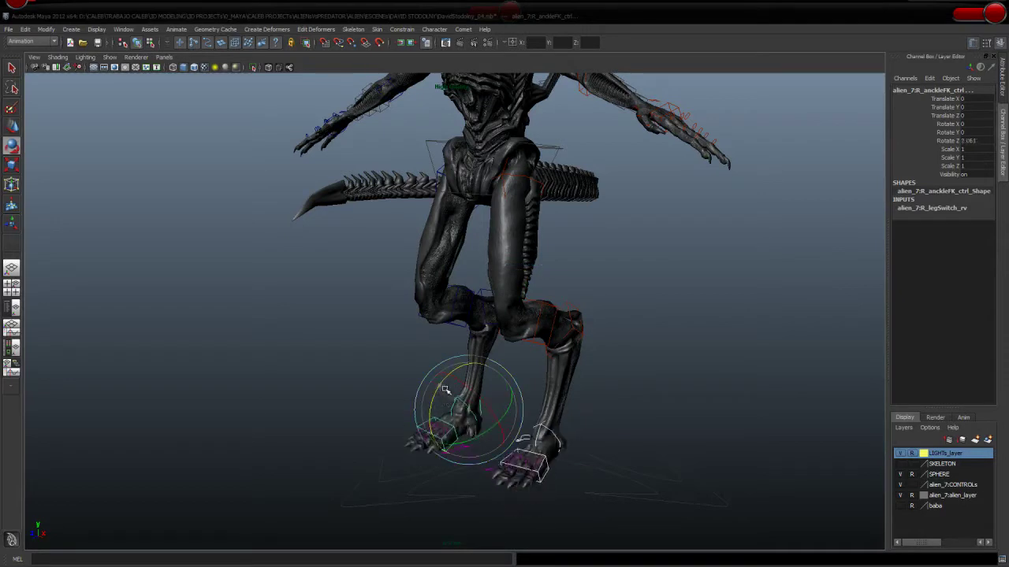
pyautogui.hotkey('ctrl', 'z')
pyautogui.hotkey('ctrl', 'z')
pyautogui.press('w')
pyautogui.click(539, 482)
pyautogui.click(446, 424)
pyautogui.press('e')
pyautogui.moveTo(437, 391)
pyautogui.mouseDown()
pyautogui.moveTo(430, 403)
pyautogui.moveTo(441, 409)
pyautogui.mouseUp()
pyautogui.hotkey('ctrl', 'z')
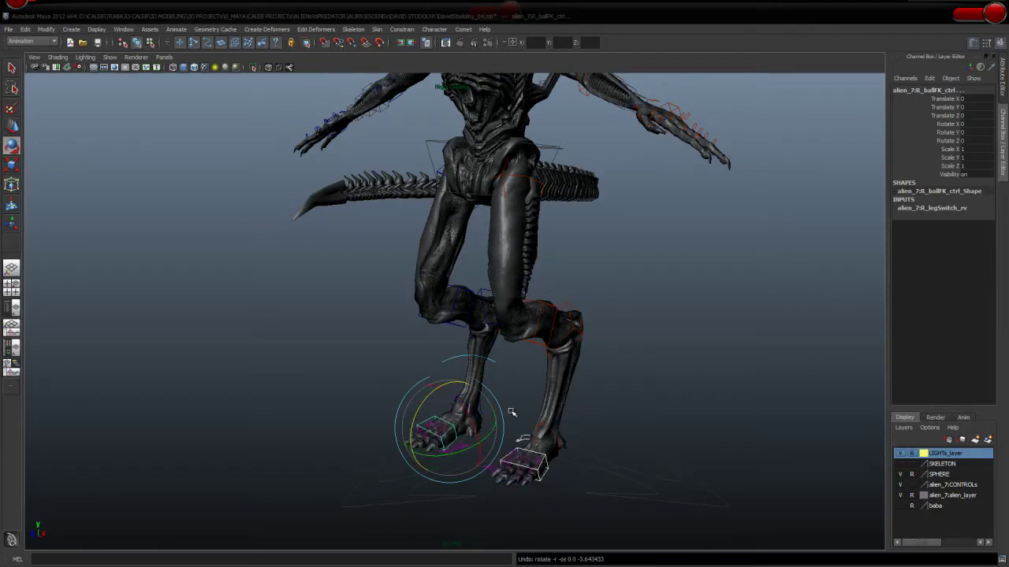
pyautogui.click(503, 410)
pyautogui.click(497, 471)
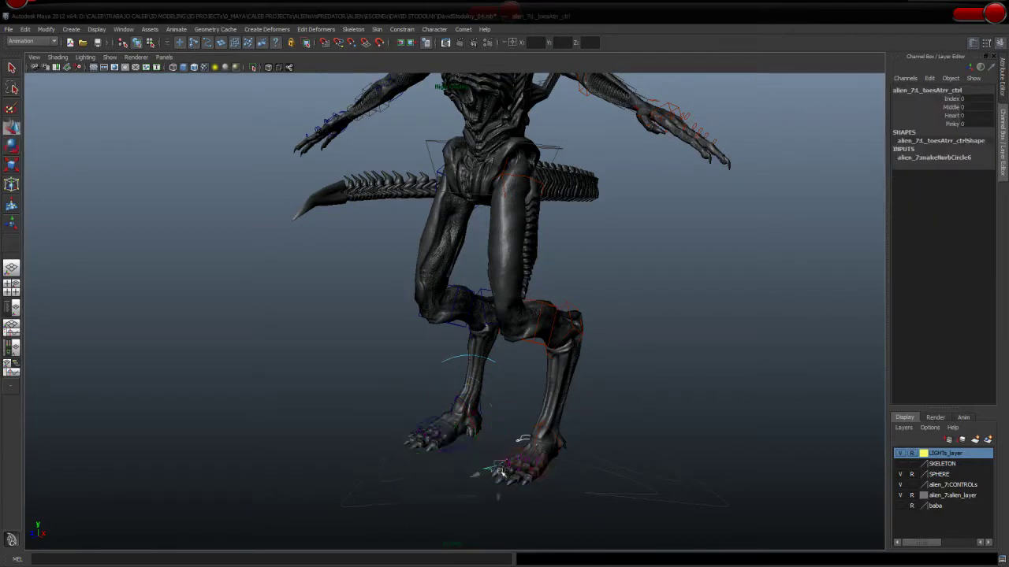
pyautogui.moveTo(956, 100); pyautogui.dragTo(951, 126)
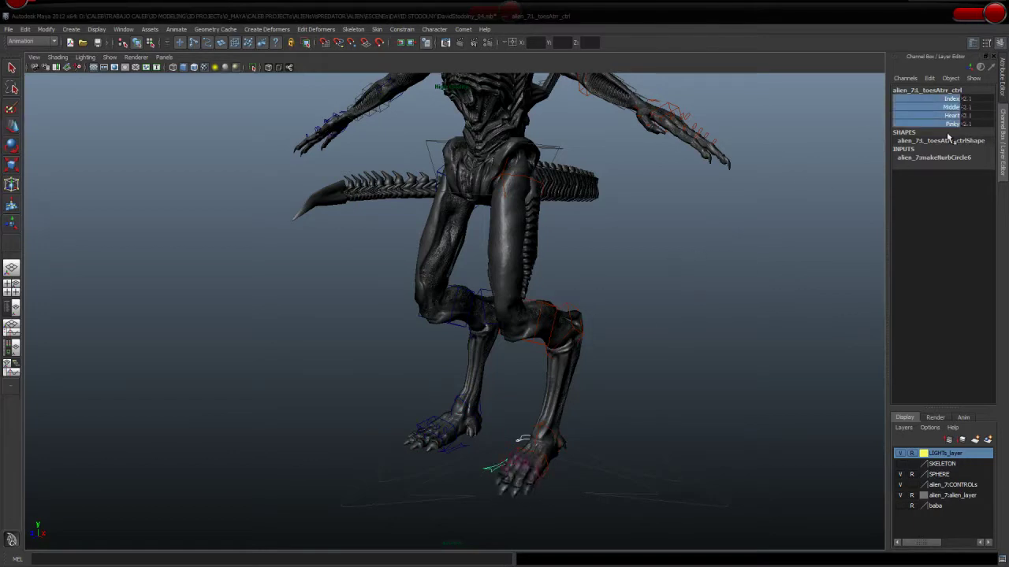
pyautogui.moveTo(969, 98); pyautogui.dragTo(976, 124)
pyautogui.write('0')
pyautogui.press('Return')
pyautogui.moveTo(661, 244)
pyautogui.keyDown('alt'); pyautogui.mouseDown(button='middle')
pyautogui.moveTo(671, 283)
pyautogui.moveTo(582, 266)
pyautogui.mouseUp(button='middle'); pyautogui.keyUp('alt')
pyautogui.click(508, 238)
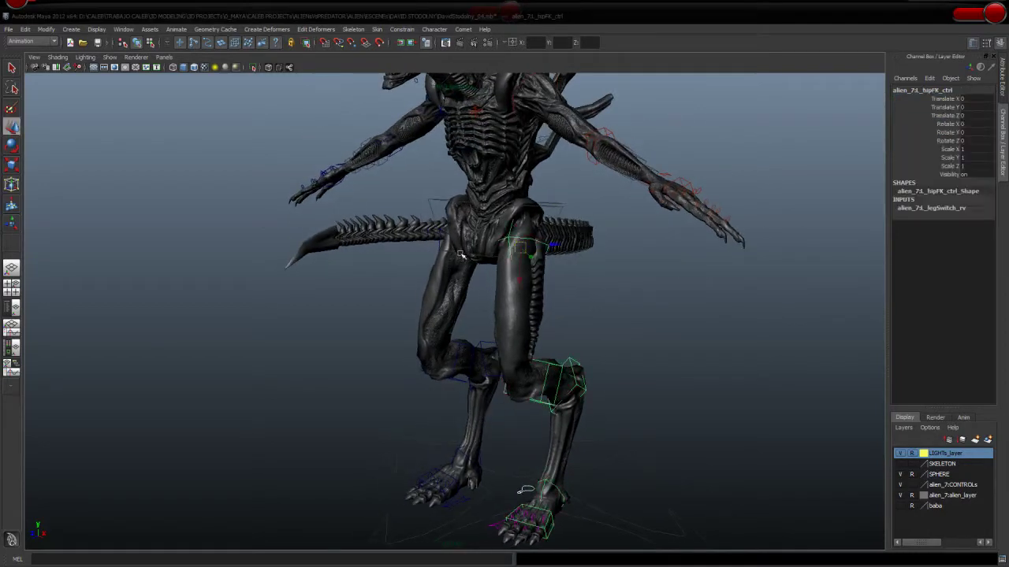
pyautogui.click(445, 238)
pyautogui.press('e')
pyautogui.moveTo(431, 216)
pyautogui.mouseDown()
pyautogui.moveTo(458, 202)
pyautogui.moveTo(480, 206)
pyautogui.mouseUp()
pyautogui.moveTo(648, 283)
pyautogui.keyDown('alt'); pyautogui.mouseDown()
pyautogui.moveTo(732, 293)
pyautogui.moveTo(723, 298)
pyautogui.mouseUp(); pyautogui.keyUp('alt')
pyautogui.moveTo(558, 269)
pyautogui.mouseDown()
pyautogui.moveTo(572, 254)
pyautogui.moveTo(725, 254)
pyautogui.moveTo(648, 260)
pyautogui.mouseUp()
pyautogui.moveTo(566, 284)
pyautogui.mouseDown()
pyautogui.moveTo(550, 281)
pyautogui.moveTo(622, 270)
pyautogui.mouseUp()
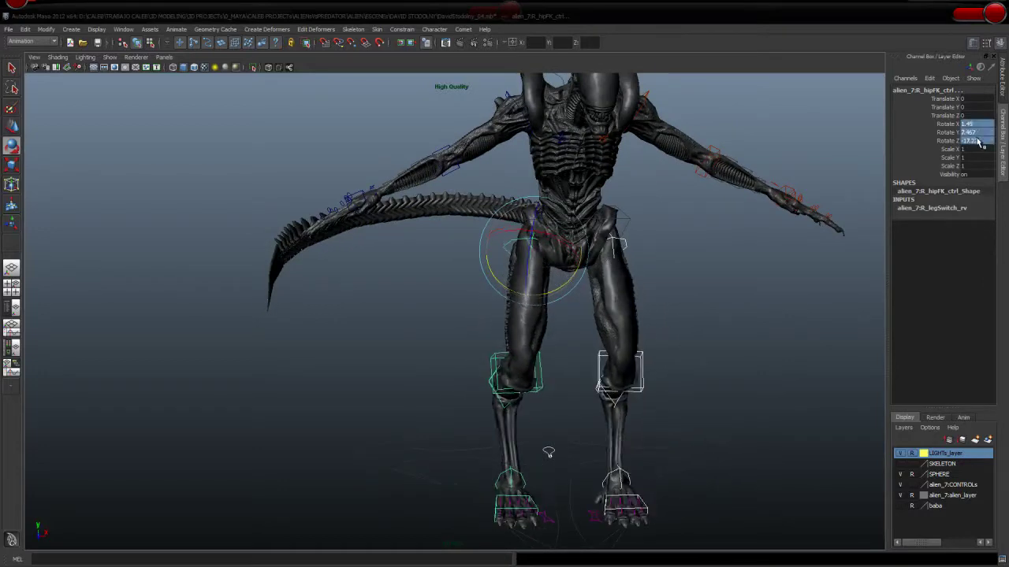
pyautogui.write('0')
pyautogui.press('Return')
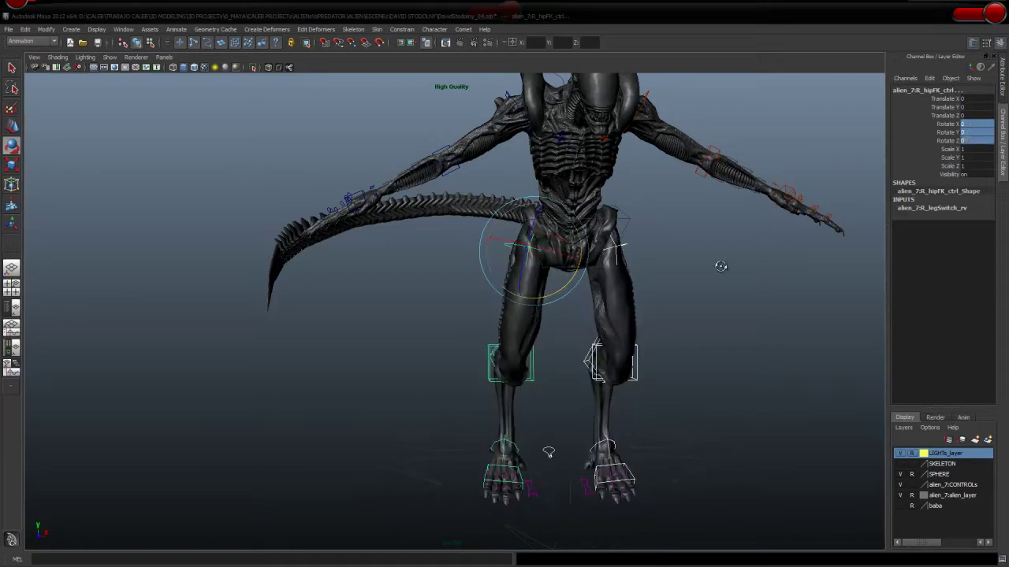
pyautogui.keyDown('alt'); pyautogui.moveTo(725, 265); pyautogui.dragTo(698, 348); pyautogui.keyUp('alt')
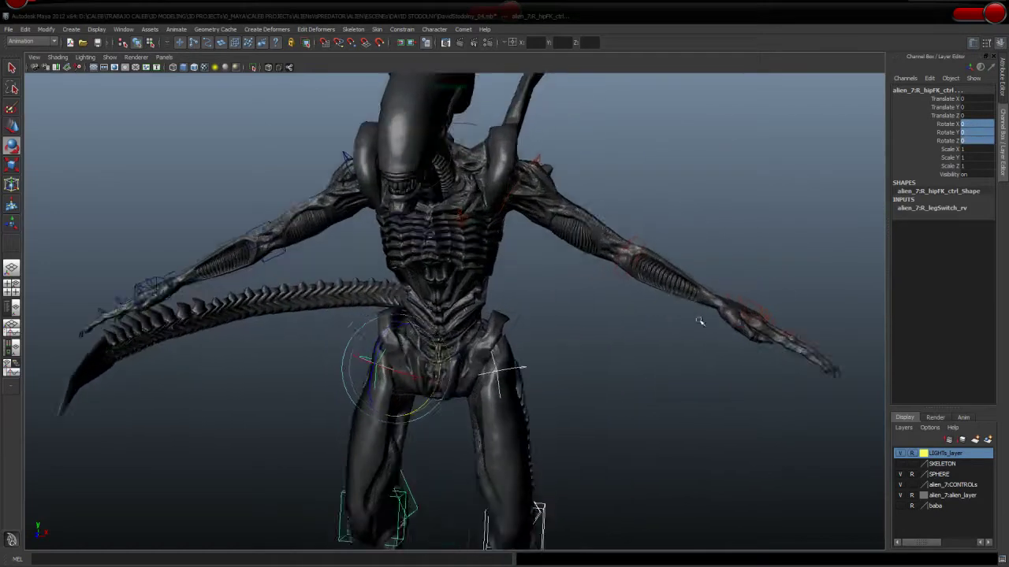
pyautogui.press('w')
pyautogui.click(537, 157)
pyautogui.click(345, 155)
pyautogui.press('e')
# - Rotate the right shoulder FK control to about 31 on Z, lifting the arms horizontal
pyautogui.moveTo(387, 145)
pyautogui.mouseDown()
pyautogui.moveTo(403, 163)
pyautogui.moveTo(359, 139)
pyautogui.moveTo(520, 227)
pyautogui.moveTo(529, 221)
pyautogui.moveTo(513, 279)
pyautogui.moveTo(520, 331)
pyautogui.mouseUp()
pyautogui.keyDown('alt'); pyautogui.moveTo(613, 347); pyautogui.dragTo(490, 304); pyautogui.keyUp('alt')
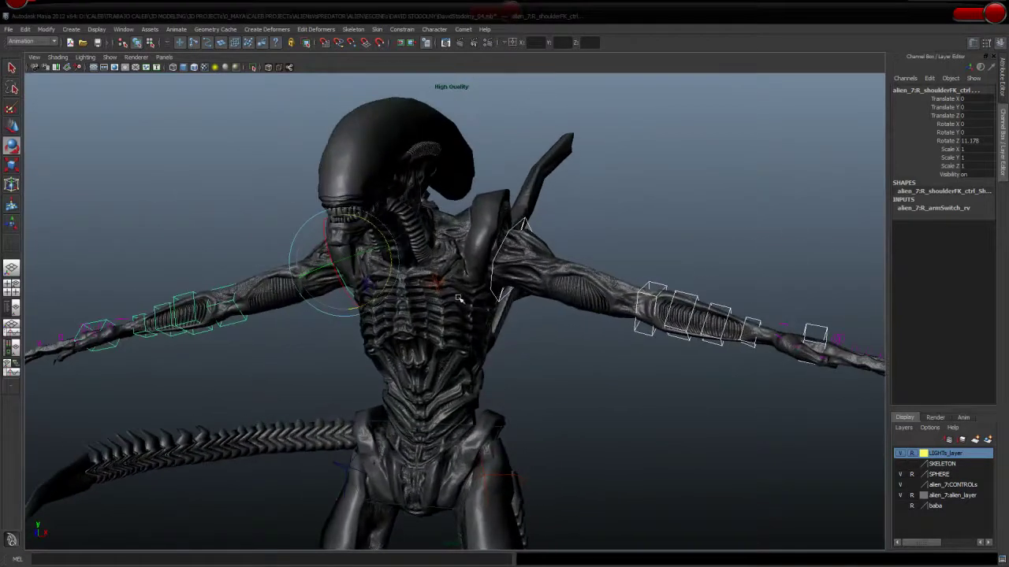
pyautogui.moveTo(375, 235)
pyautogui.mouseDown()
pyautogui.moveTo(379, 226)
pyautogui.moveTo(370, 231)
pyautogui.mouseUp()
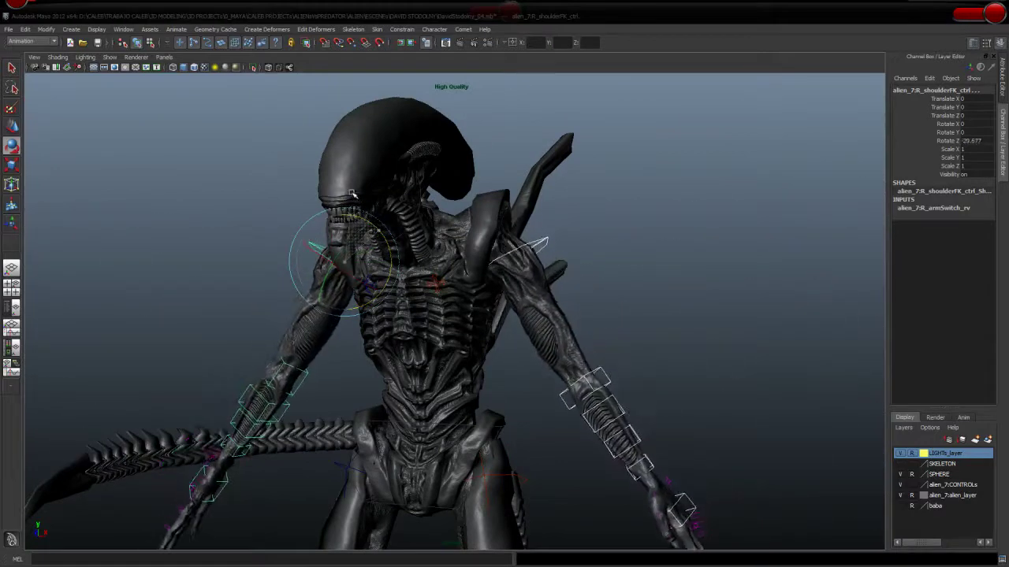
pyautogui.moveTo(370, 230); pyautogui.dragTo(390, 250)
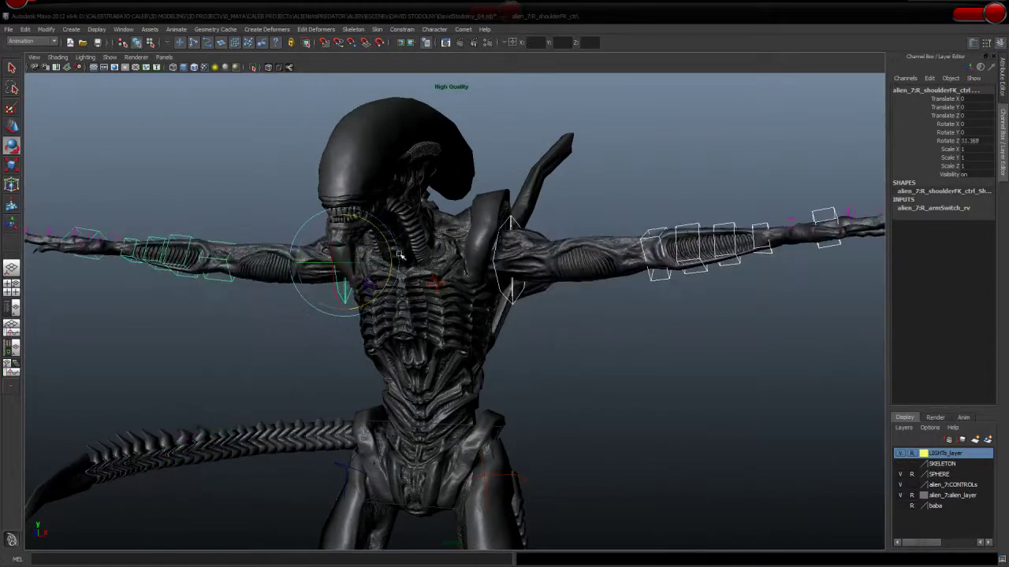
pyautogui.press('w')
# - Rotate the right clavicle control to test the arm, then set its Rotate Z to 0
pyautogui.click(436, 284)
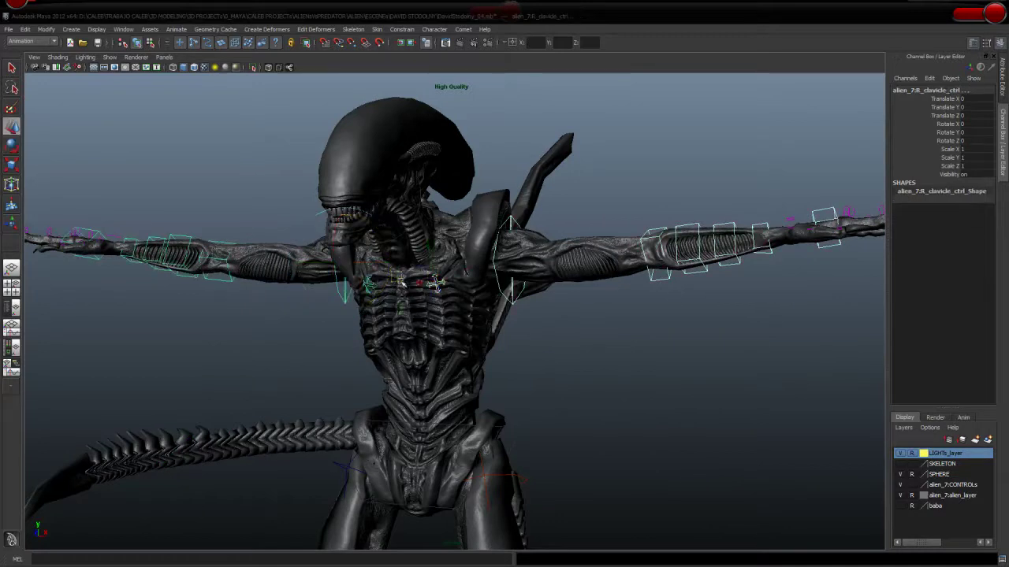
pyautogui.press('e')
pyautogui.moveTo(413, 253)
pyautogui.mouseDown()
pyautogui.moveTo(417, 263)
pyautogui.moveTo(418, 252)
pyautogui.mouseUp()
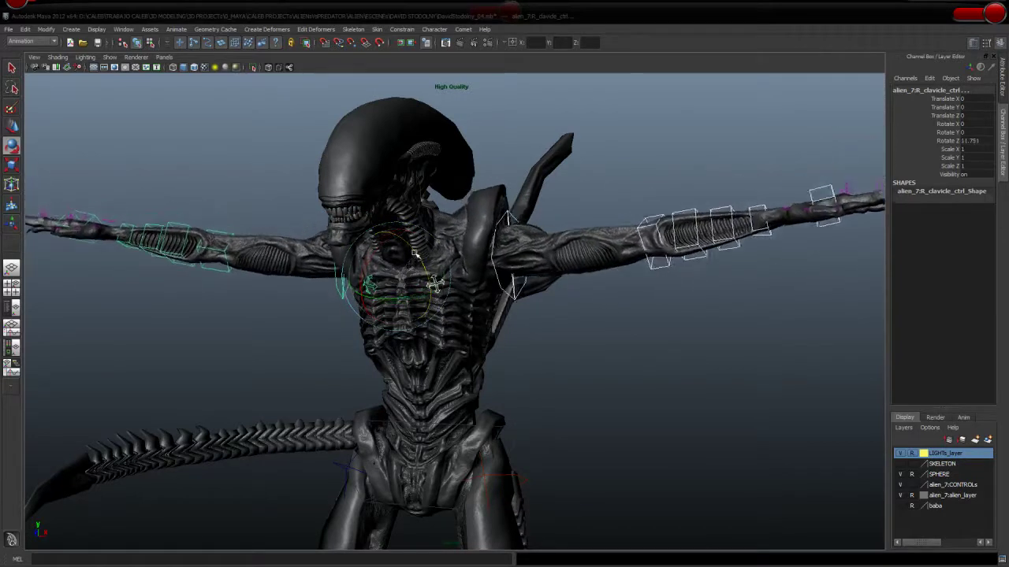
pyautogui.press('w')
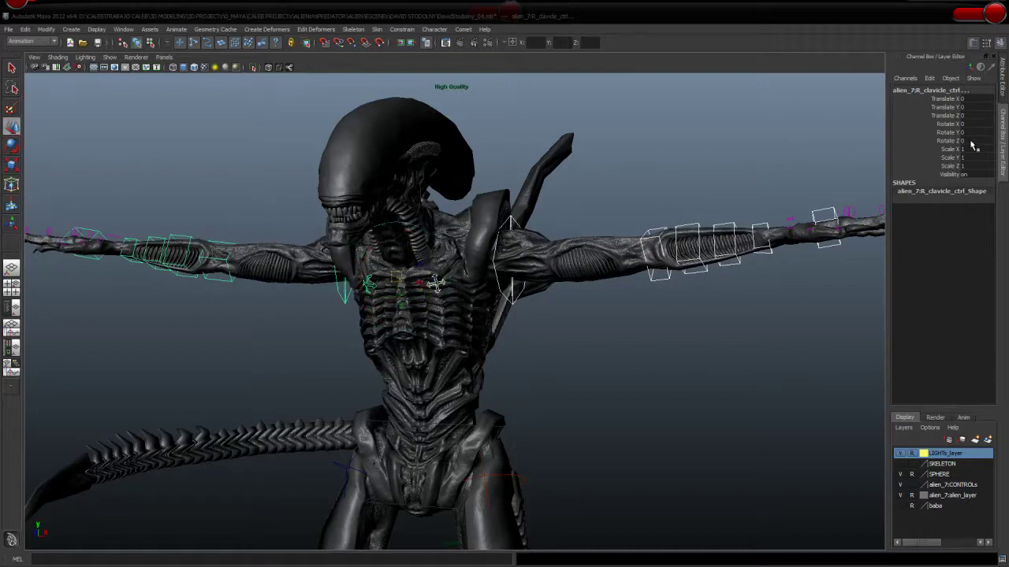
pyautogui.click(644, 234)
pyautogui.keyDown('alt'); pyautogui.moveTo(645, 234); pyautogui.dragTo(439, 307); pyautogui.keyUp('alt')
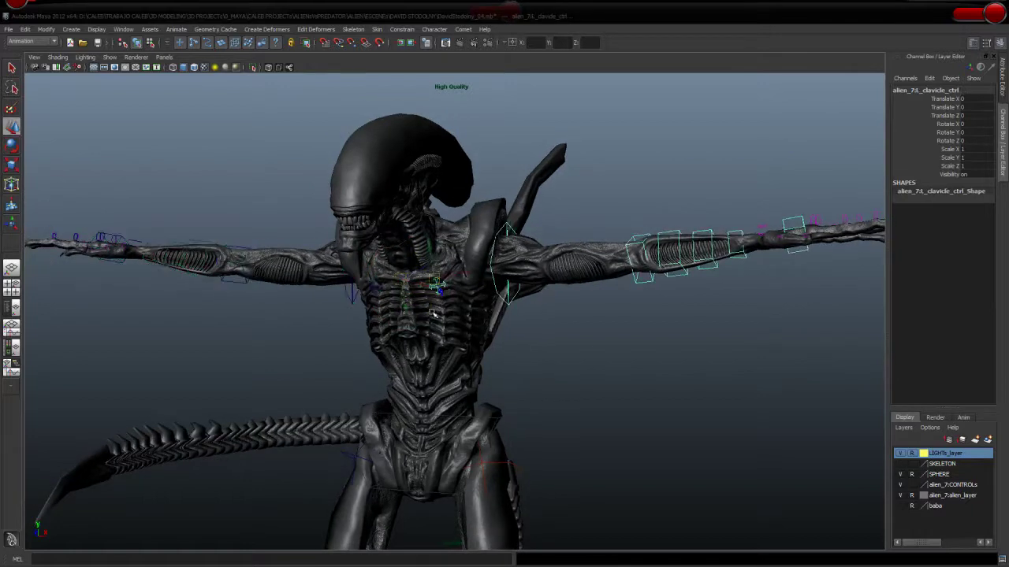
# - Set both shoulder FK controls' Rotate Z to 0 to lower the arms
pyautogui.click(375, 287)
pyautogui.click(502, 362)
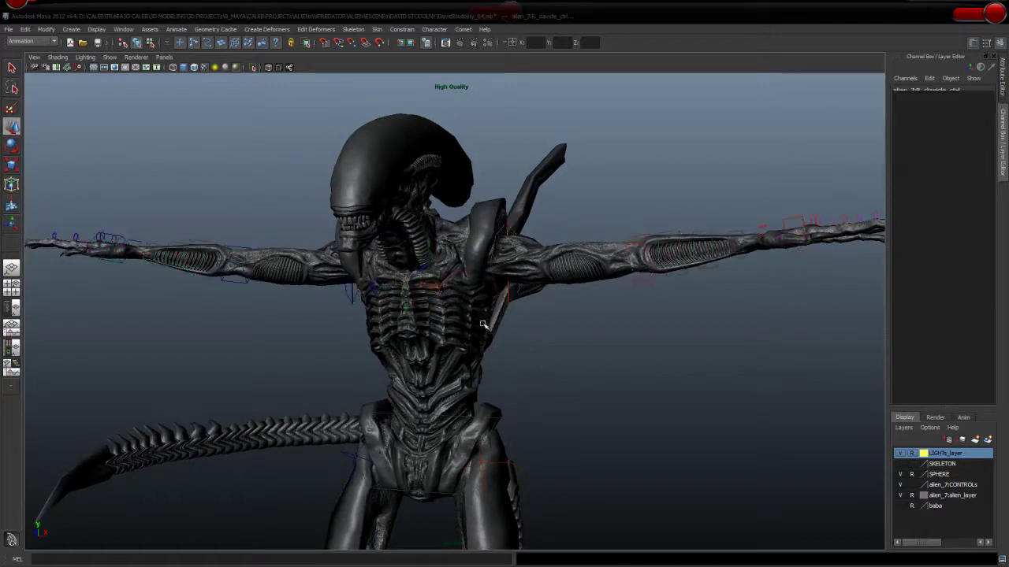
pyautogui.click(670, 253)
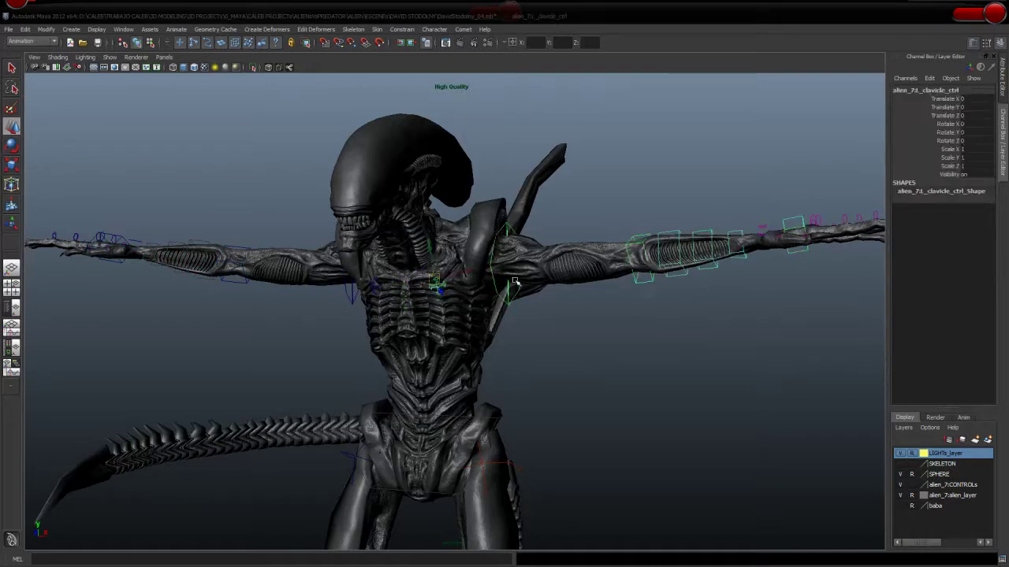
pyautogui.click(492, 327)
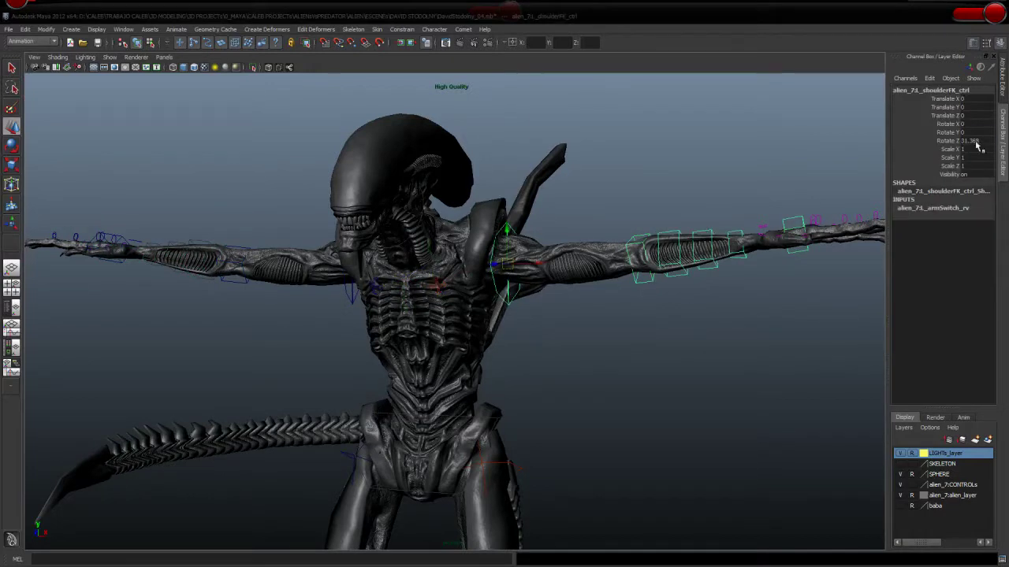
pyautogui.write('0')
pyautogui.press('Return')
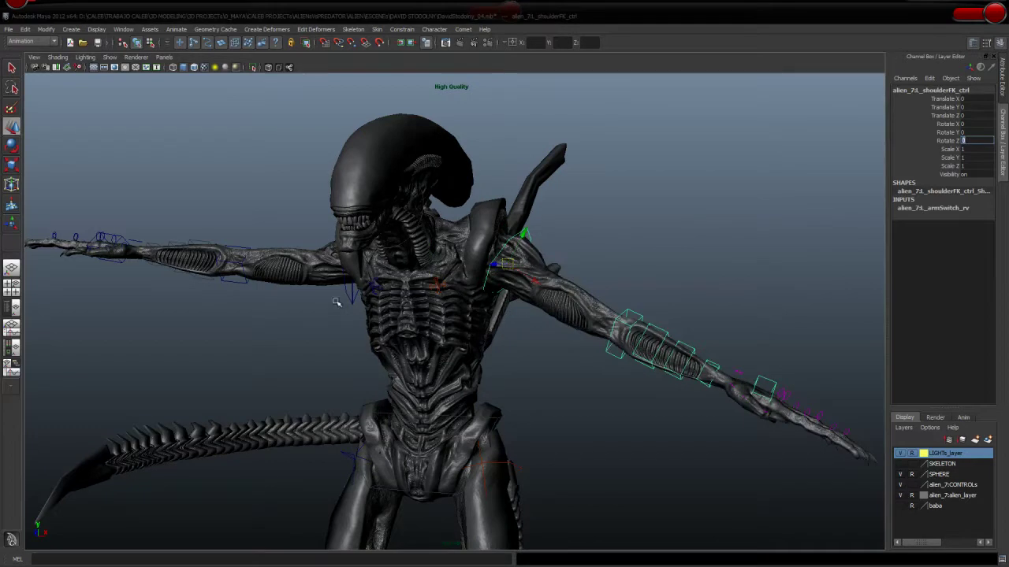
pyautogui.click(347, 300)
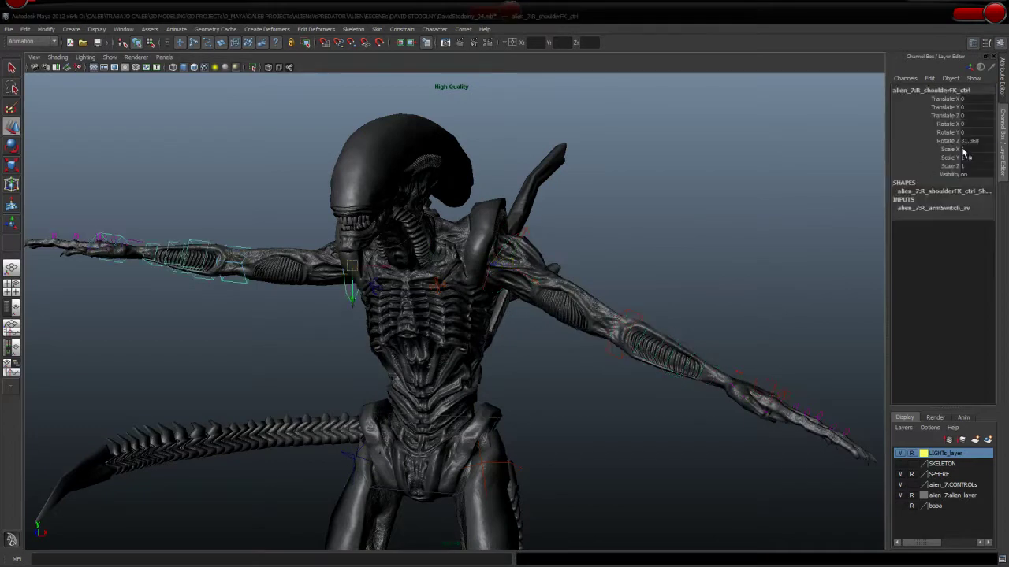
pyautogui.write('0')
pyautogui.press('Return')
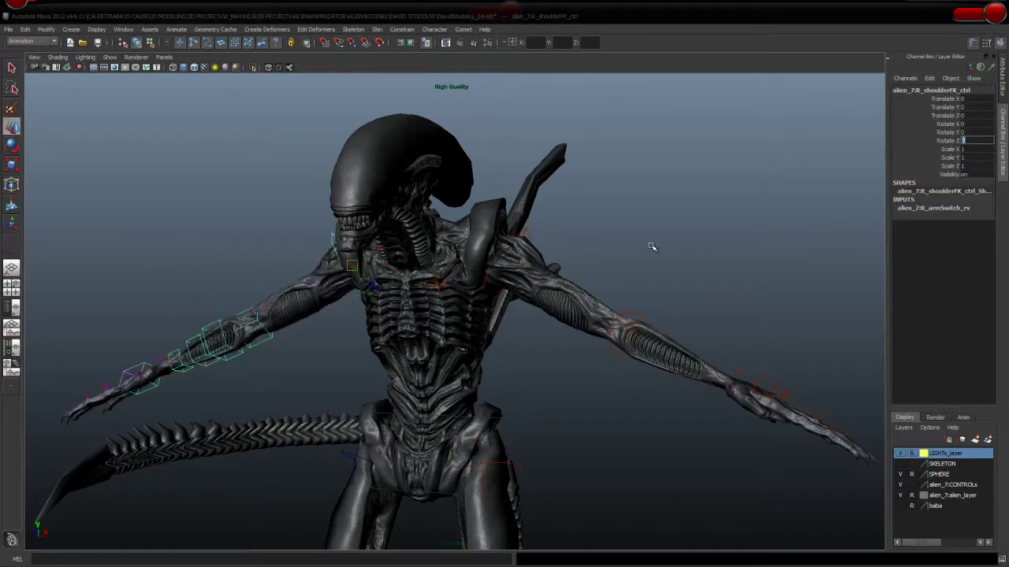
# - Bend the left and right elbow FK controls to fold the forearms inward
pyautogui.click(623, 331)
pyautogui.click(636, 329)
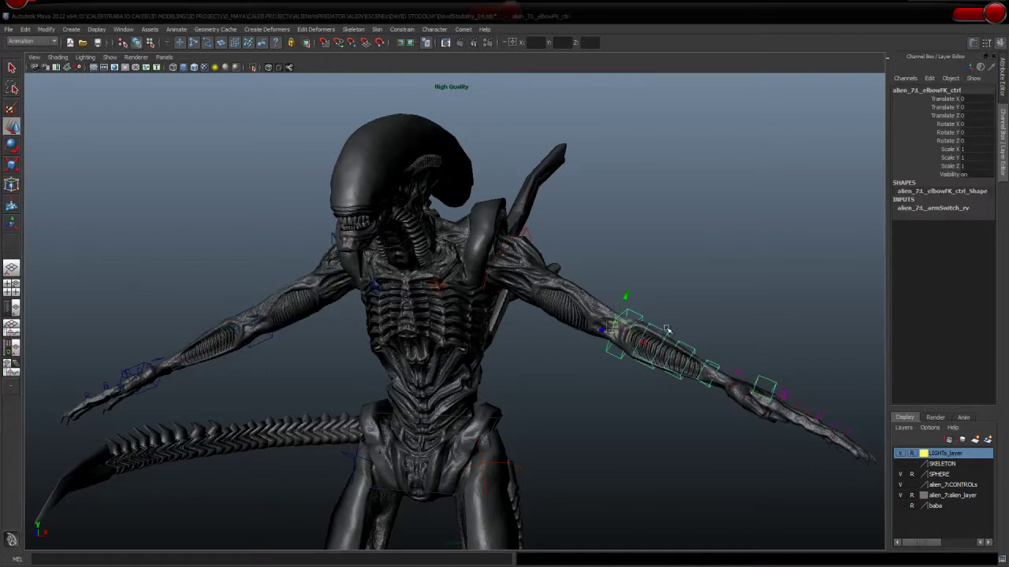
pyautogui.press('e')
pyautogui.moveTo(621, 344)
pyautogui.mouseDown()
pyautogui.moveTo(569, 326)
pyautogui.moveTo(558, 331)
pyautogui.mouseUp()
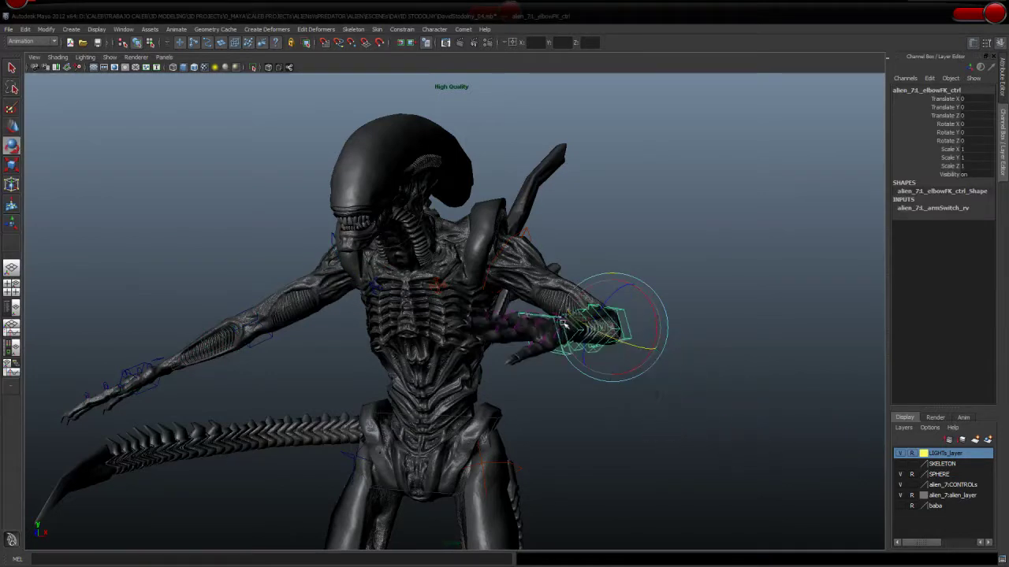
pyautogui.click(248, 347)
pyautogui.moveTo(252, 323); pyautogui.dragTo(308, 307)
pyautogui.press('w')
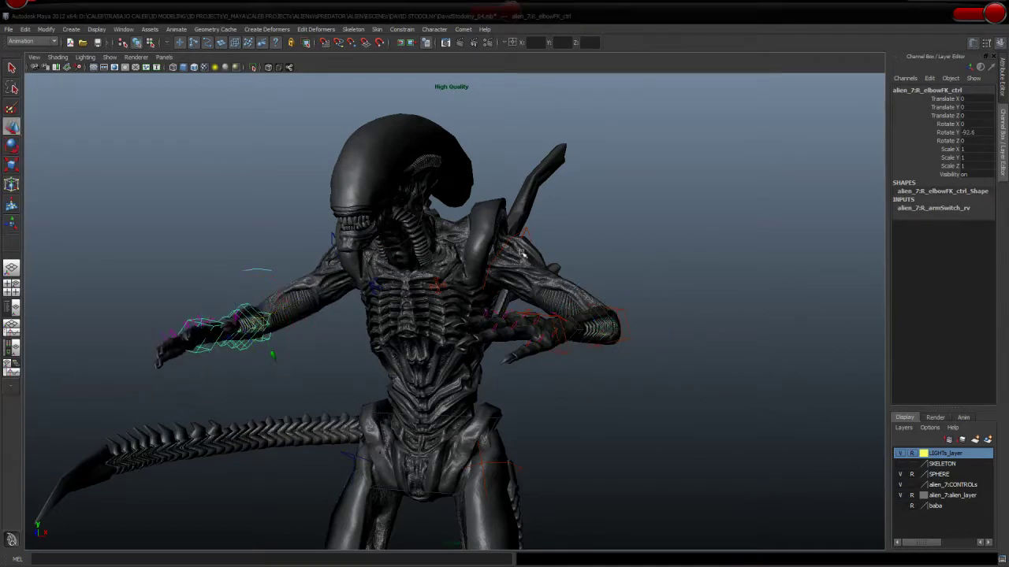
# - Swing the right arm forward at the shoulder, then reset its Rotate Y to 0
pyautogui.click(526, 231)
pyautogui.click(330, 241)
pyautogui.press('e')
pyautogui.moveTo(365, 260)
pyautogui.mouseDown()
pyautogui.moveTo(335, 277)
pyautogui.moveTo(355, 271)
pyautogui.mouseUp()
pyautogui.press('w')
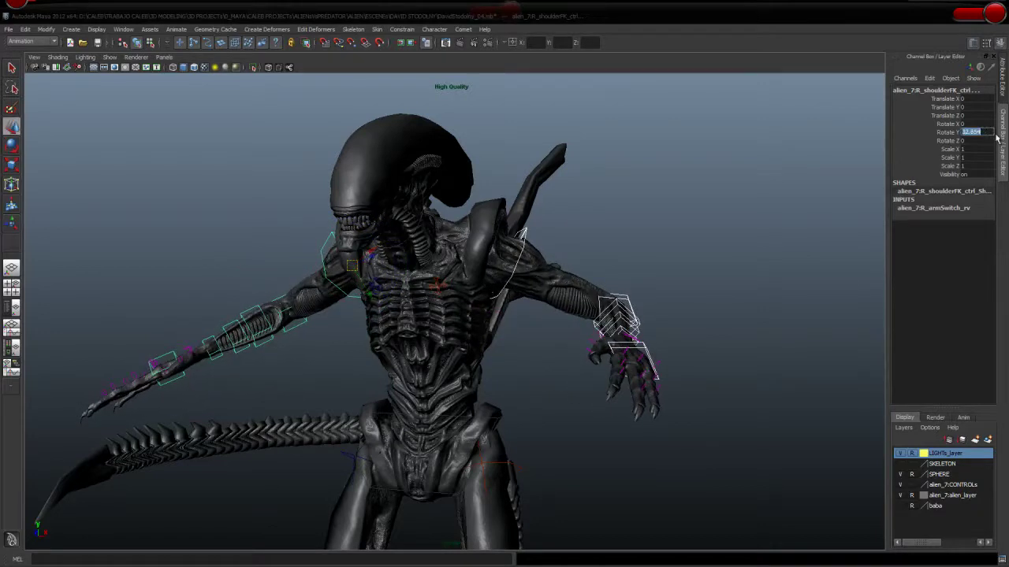
pyautogui.write('0')
pyautogui.press('Return')
# - Zero the elbow FK rotations to straighten the forearms again
pyautogui.click(688, 300)
pyautogui.moveTo(611, 346); pyautogui.dragTo(743, 284)
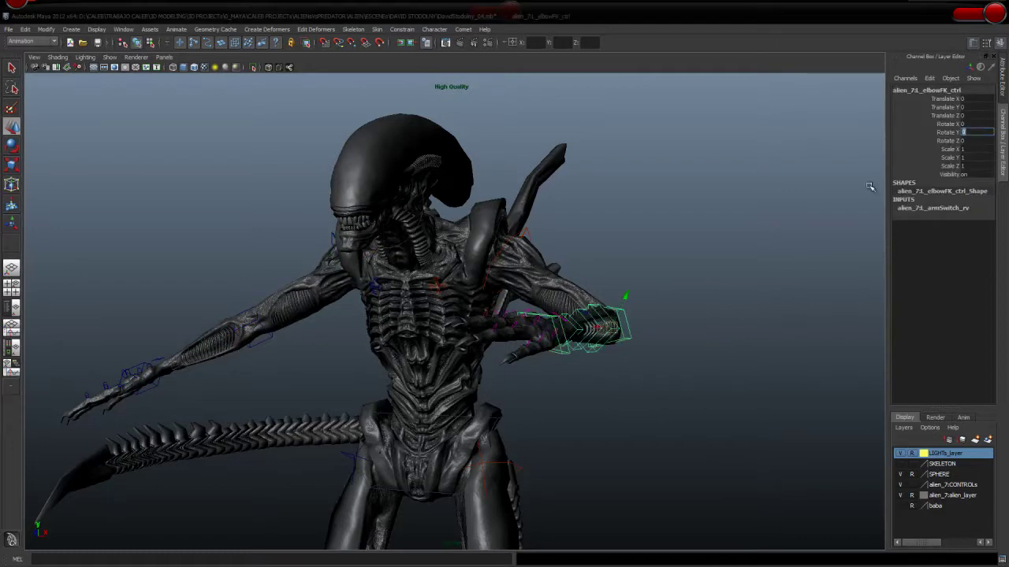
pyautogui.press('Return')
pyautogui.click(272, 339)
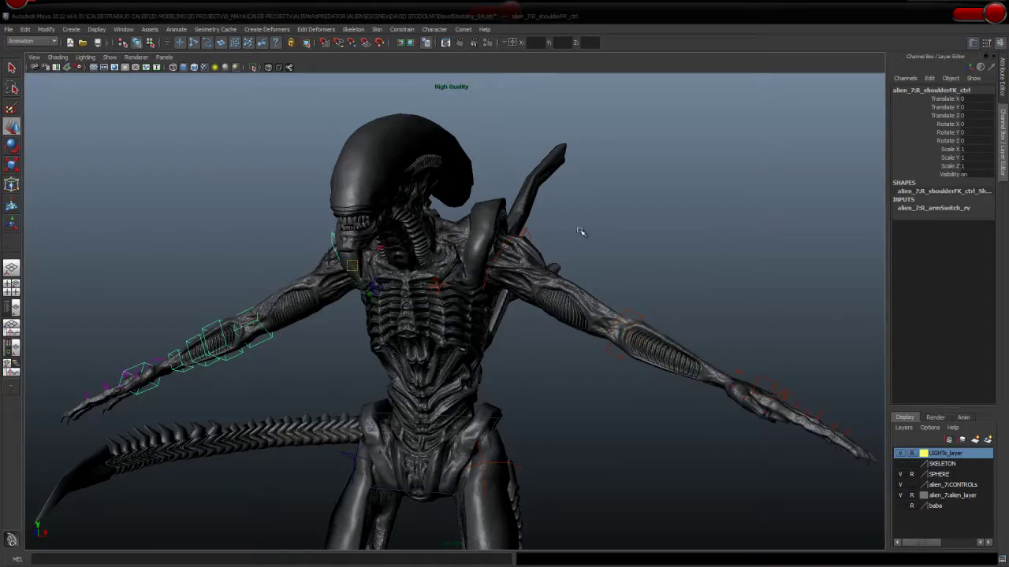
pyautogui.click(618, 214)
pyautogui.moveTo(622, 218)
pyautogui.keyDown('alt'); pyautogui.mouseDown()
pyautogui.moveTo(622, 235)
pyautogui.moveTo(653, 254)
pyautogui.moveTo(578, 250)
pyautogui.moveTo(619, 207)
pyautogui.moveTo(498, 368)
pyautogui.mouseUp(); pyautogui.keyUp('alt')
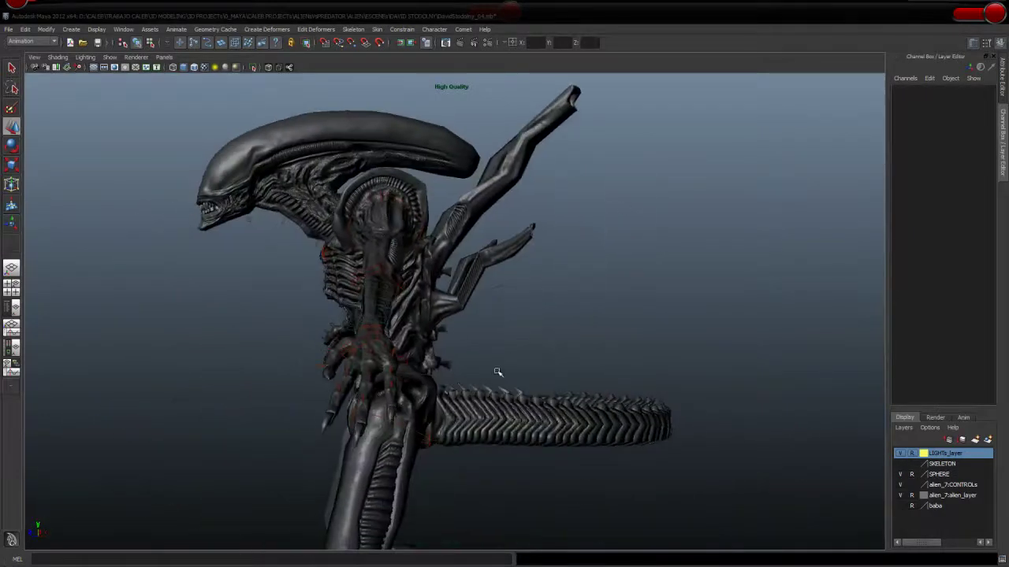
# - Bend the alien's spine with the Rotate tool, first at spineBase_ctrl, then at spineTip_ctrl
pyautogui.click(498, 368)
pyautogui.press('e')
pyautogui.moveTo(388, 326)
pyautogui.mouseDown()
pyautogui.moveTo(371, 331)
pyautogui.moveTo(420, 343)
pyautogui.mouseUp()
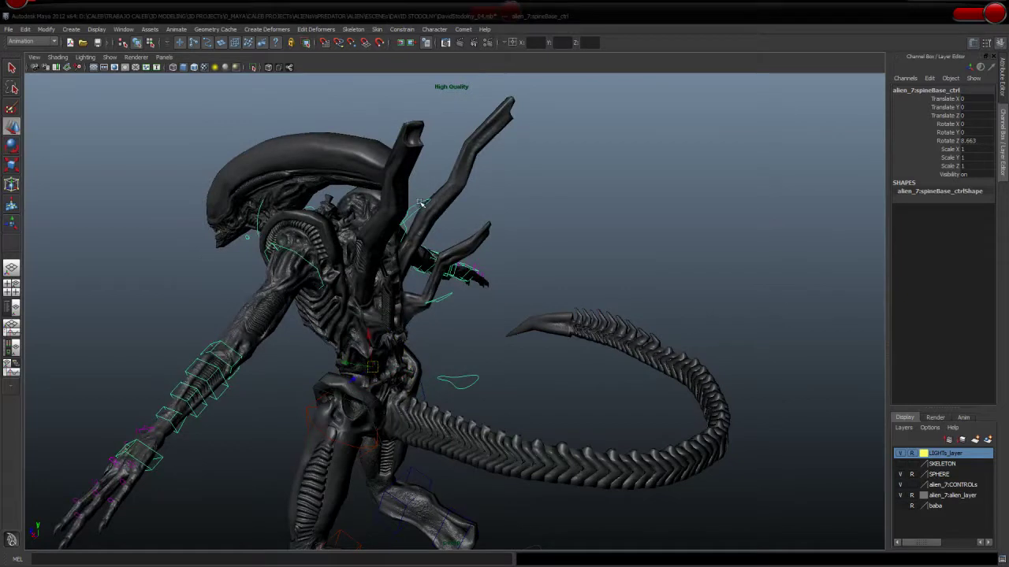
pyautogui.keyDown('alt'); pyautogui.moveTo(426, 253); pyautogui.dragTo(325, 299, button='right'); pyautogui.keyUp('alt')
pyautogui.press('e')
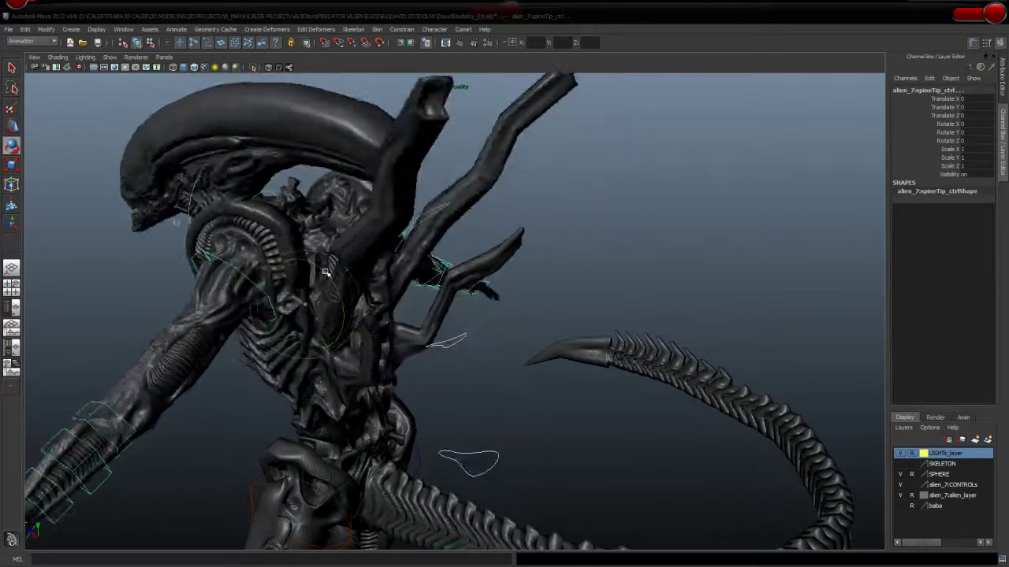
pyautogui.moveTo(321, 269); pyautogui.dragTo(402, 304)
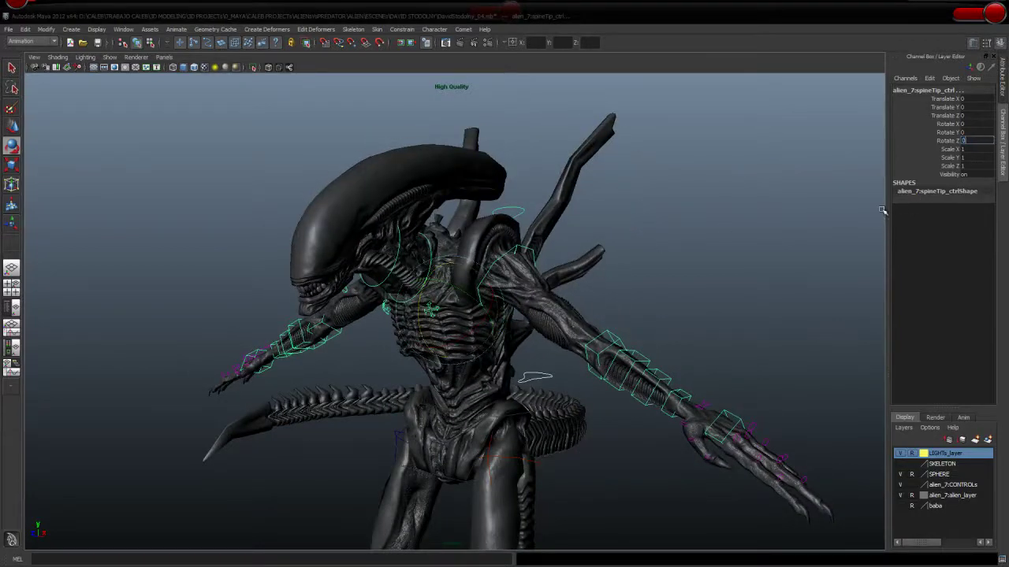
# - Orbit around to face the alien and select the pelvis_ctrl control
pyautogui.press('w')
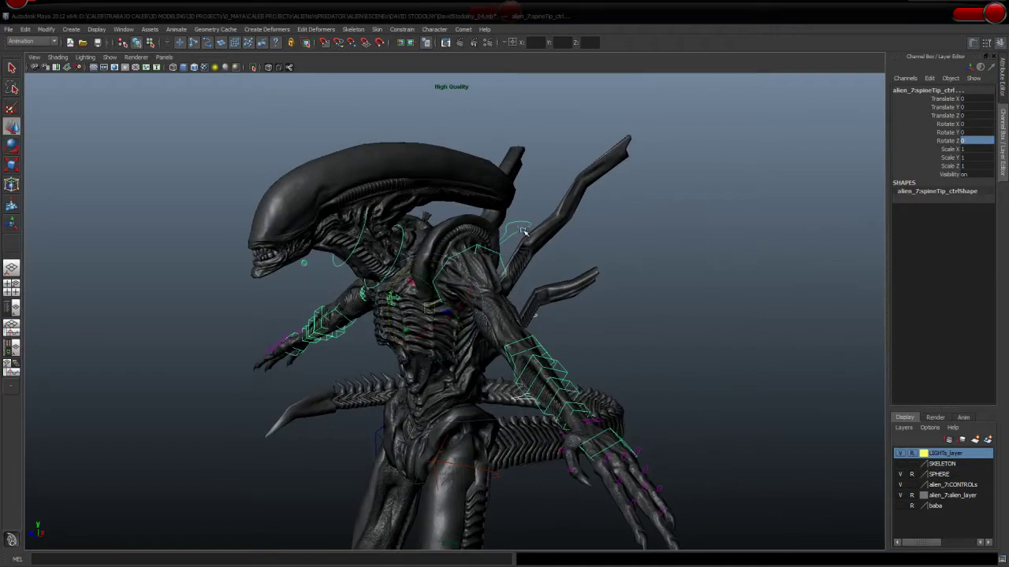
pyautogui.moveTo(583, 315)
pyautogui.keyDown('alt'); pyautogui.mouseDown()
pyautogui.moveTo(612, 323)
pyautogui.moveTo(558, 353)
pyautogui.moveTo(526, 359)
pyautogui.mouseUp(); pyautogui.keyUp('alt')
pyautogui.click(581, 337)
pyautogui.click(518, 385)
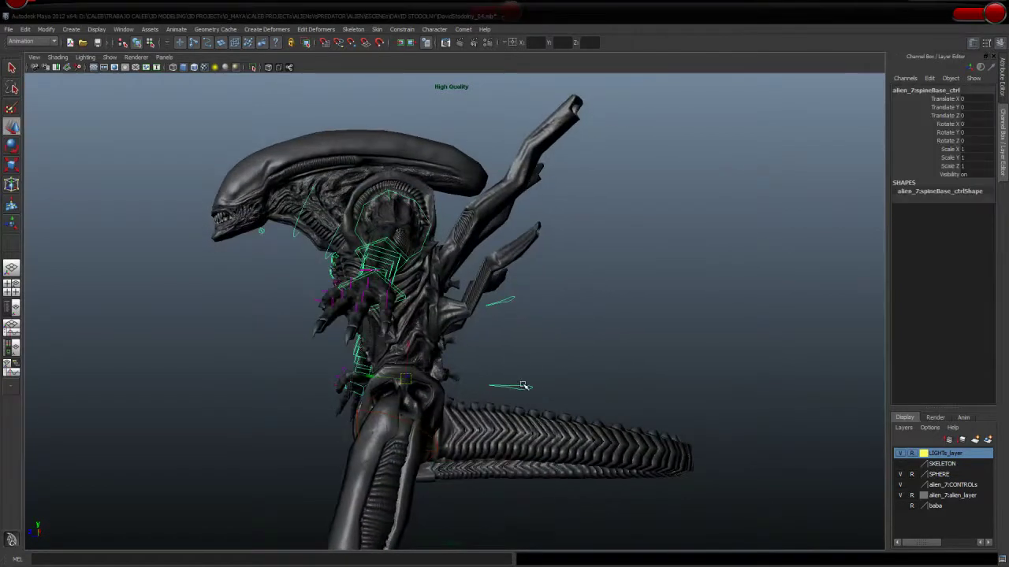
pyautogui.click(606, 295)
pyautogui.moveTo(606, 295)
pyautogui.keyDown('alt'); pyautogui.mouseDown()
pyautogui.moveTo(676, 295)
pyautogui.moveTo(704, 309)
pyautogui.moveTo(527, 378)
pyautogui.moveTo(514, 345)
pyautogui.moveTo(603, 320)
pyautogui.mouseUp(); pyautogui.keyUp('alt')
pyautogui.click(527, 378)
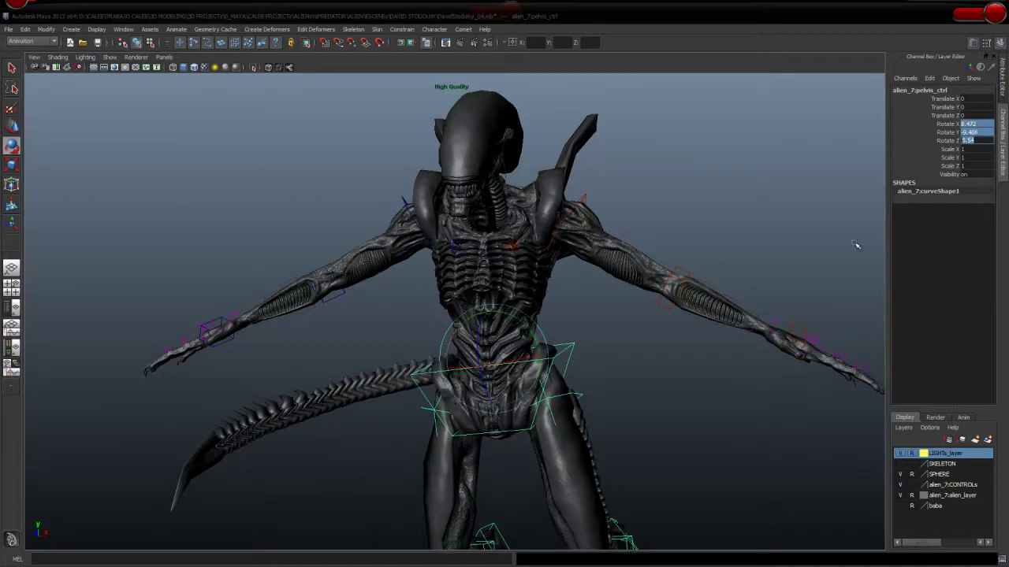
# - Zero the pelvis_ctrl rotation to straighten the hips, then frame the head and chest
pyautogui.write('0')
pyautogui.press('Return')
pyautogui.click(608, 371)
pyautogui.keyDown('alt'); pyautogui.moveTo(611, 315); pyautogui.dragTo(509, 313); pyautogui.keyUp('alt')
pyautogui.keyDown('alt'); pyautogui.moveTo(508, 313); pyautogui.dragTo(531, 298, button='right'); pyautogui.keyUp('alt')
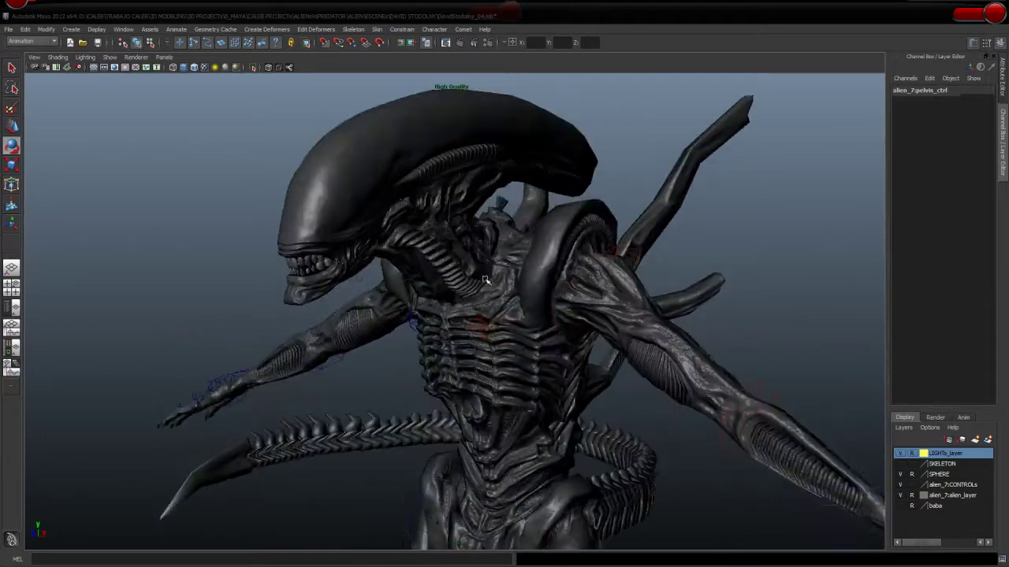
# - Test-rotate neckBase_ctrl and neckTip_ctrl, undoing each so the head stays neutral
pyautogui.click(479, 270)
pyautogui.moveTo(448, 275); pyautogui.dragTo(442, 274)
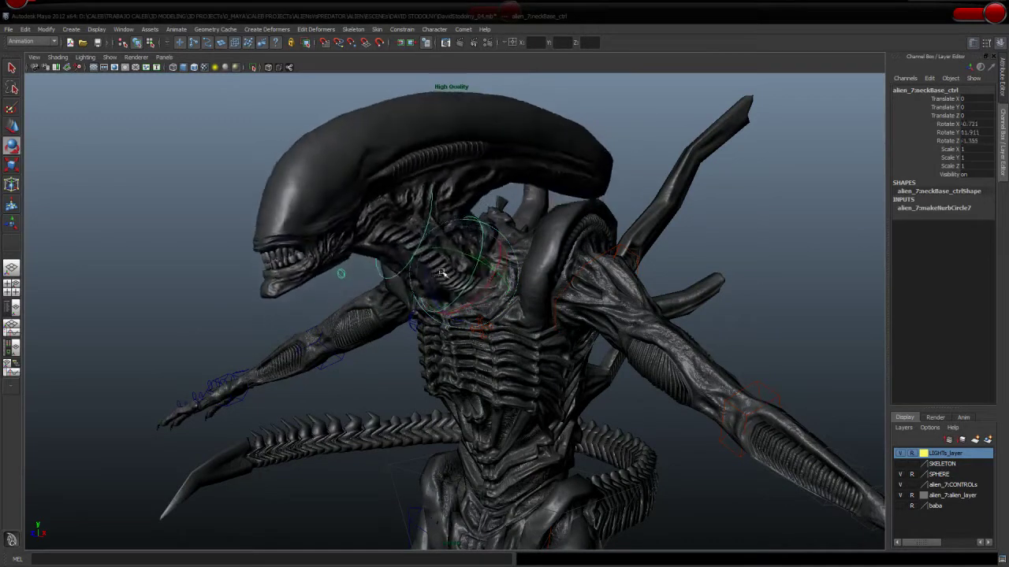
pyautogui.press('w')
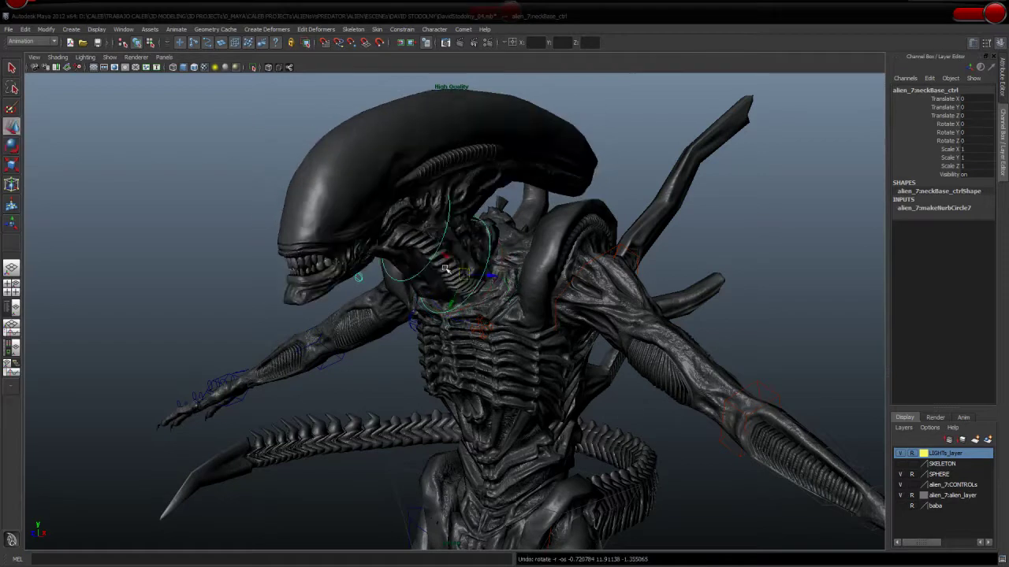
pyautogui.click(423, 270)
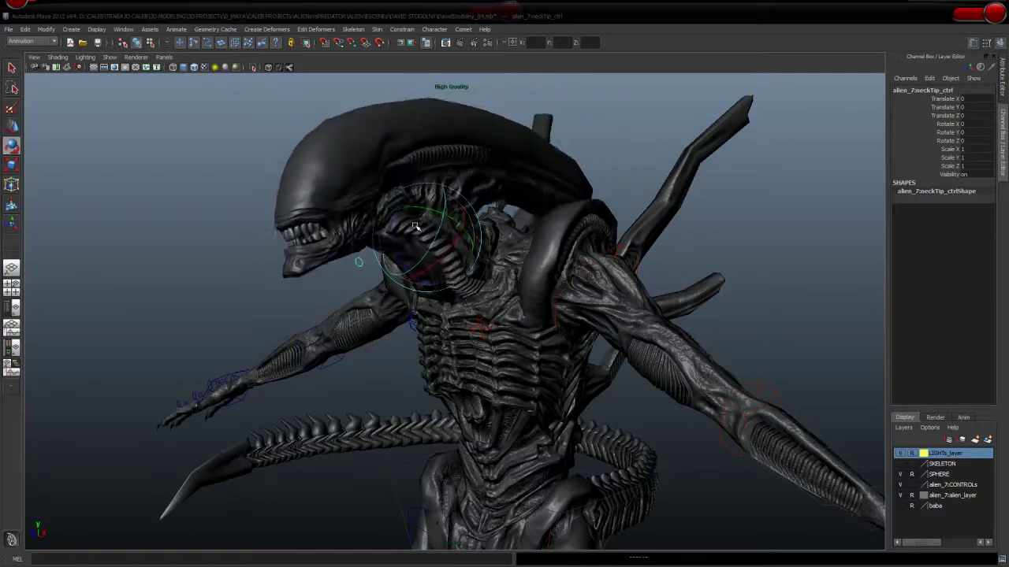
pyautogui.moveTo(418, 227); pyautogui.dragTo(432, 247)
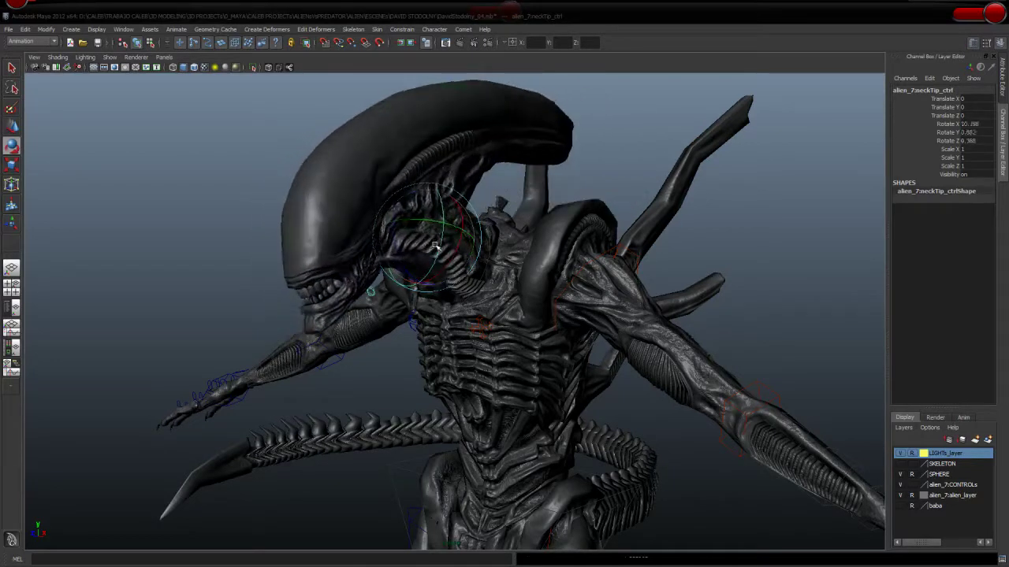
pyautogui.hotkey('ctrl', 'z')
pyautogui.moveTo(204, 292)
pyautogui.keyDown('alt'); pyautogui.mouseDown()
pyautogui.moveTo(243, 307)
pyautogui.moveTo(439, 322)
pyautogui.moveTo(352, 305)
pyautogui.moveTo(382, 315)
pyautogui.mouseUp(); pyautogui.keyUp('alt')
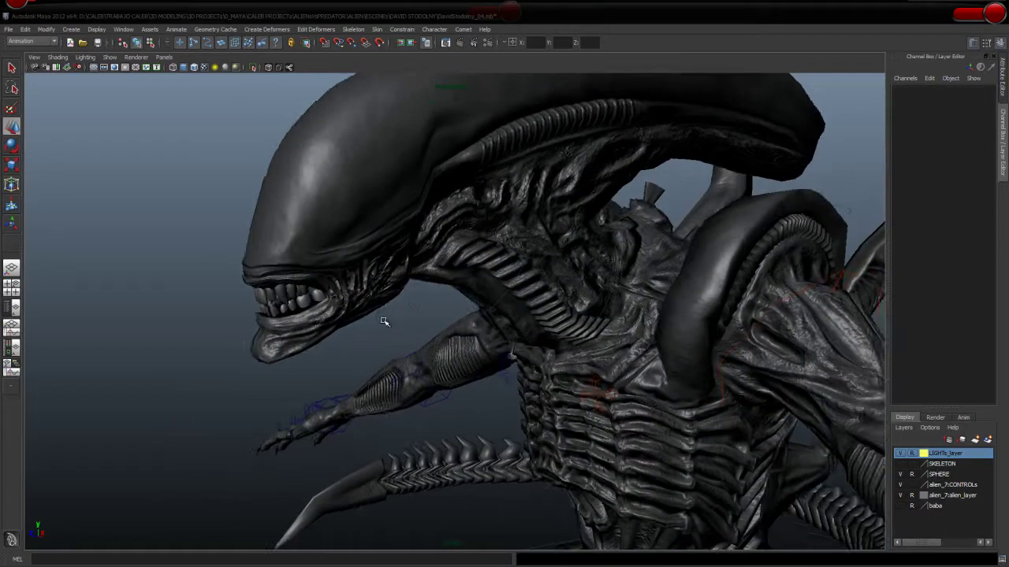
# - Open the alien's lower jaw wide with the jaw control
pyautogui.click(391, 306)
pyautogui.moveTo(335, 260); pyautogui.dragTo(350, 292)
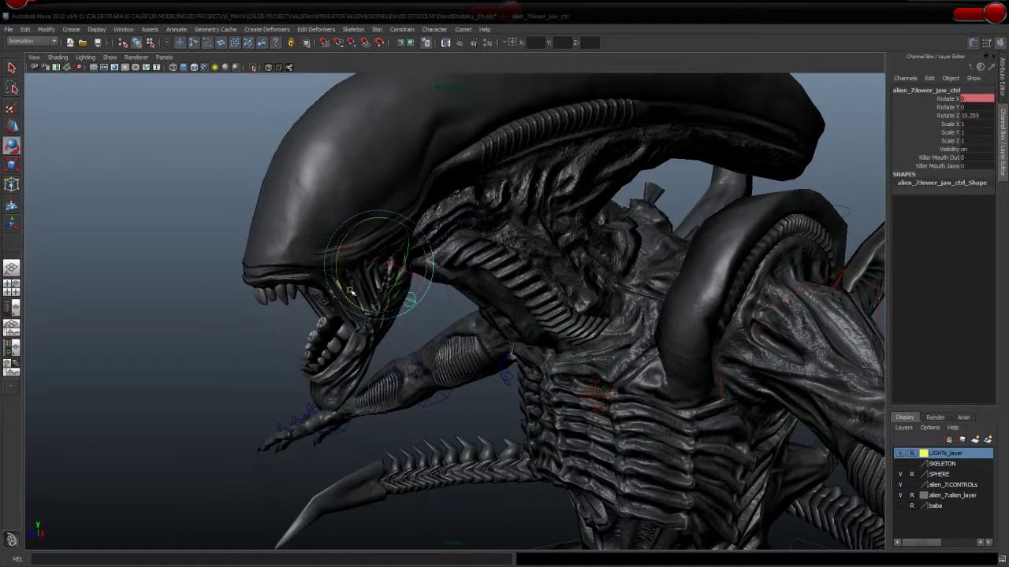
pyautogui.moveTo(338, 252); pyautogui.dragTo(347, 263)
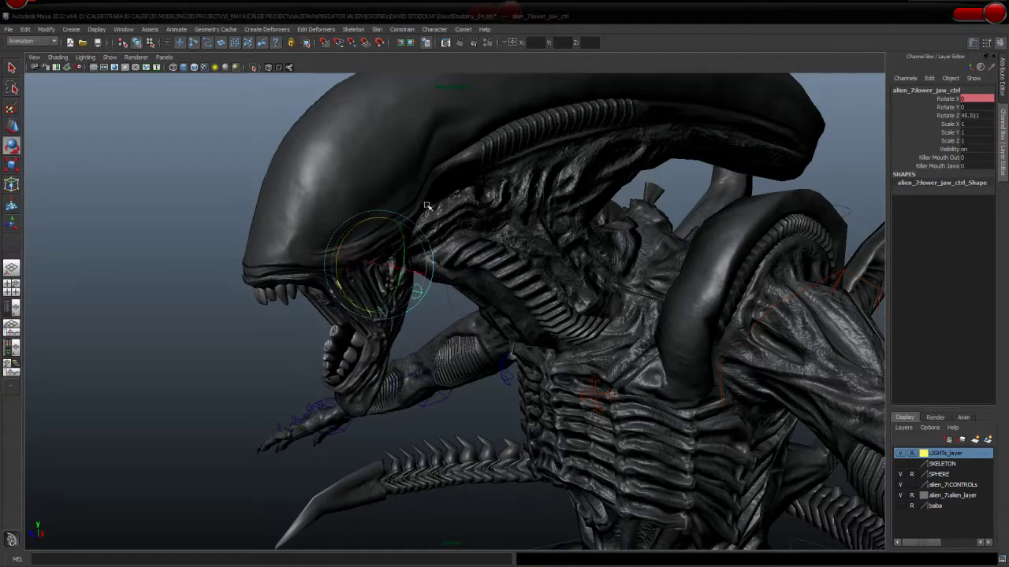
# - Push the inner mouth out with Killer Mouth Out, reshape its claw tip, then retract it fully
pyautogui.press('w')
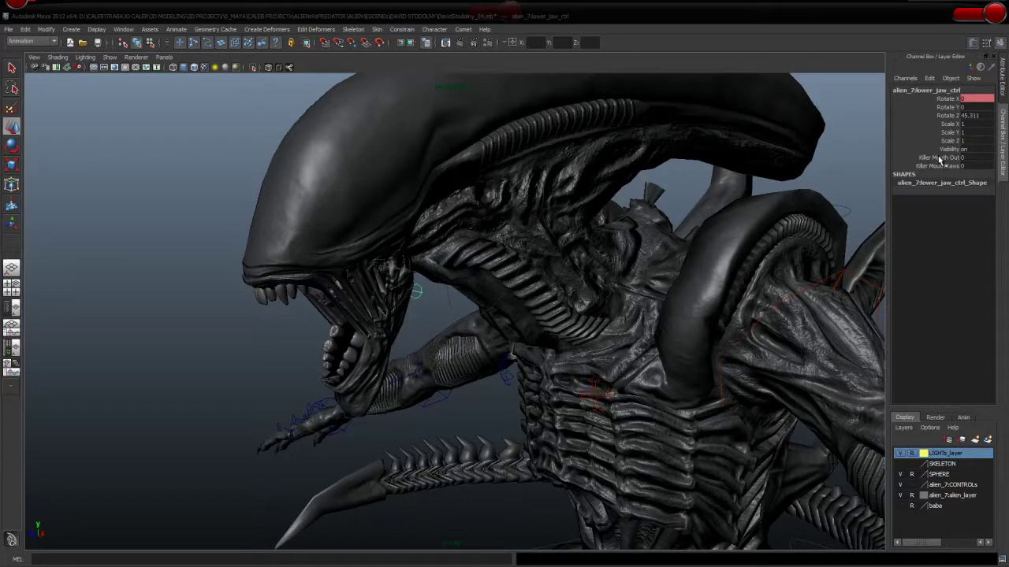
pyautogui.moveTo(484, 272); pyautogui.dragTo(564, 248, button='middle')
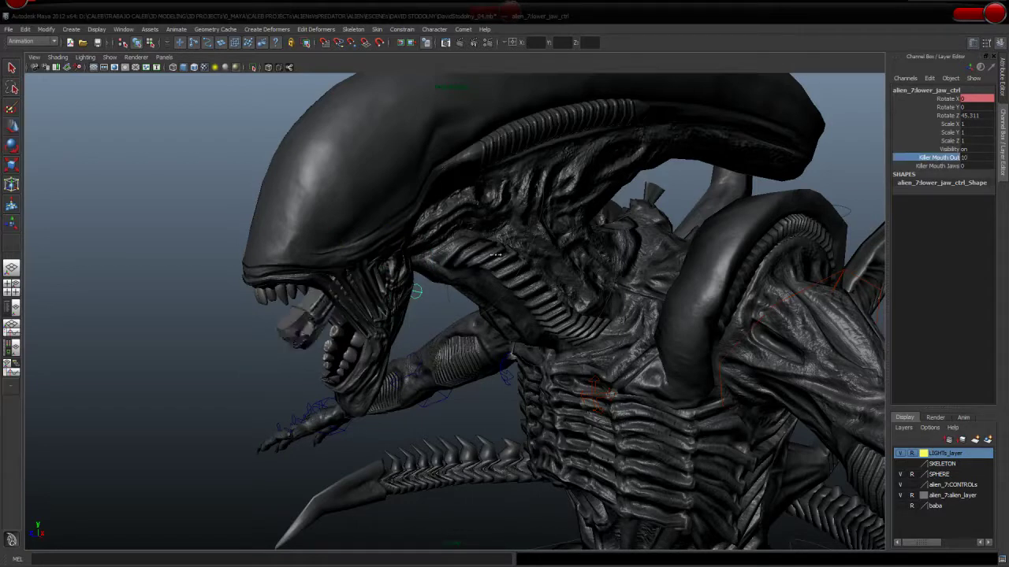
pyautogui.keyDown('alt'); pyautogui.moveTo(209, 328); pyautogui.dragTo(174, 344); pyautogui.keyUp('alt')
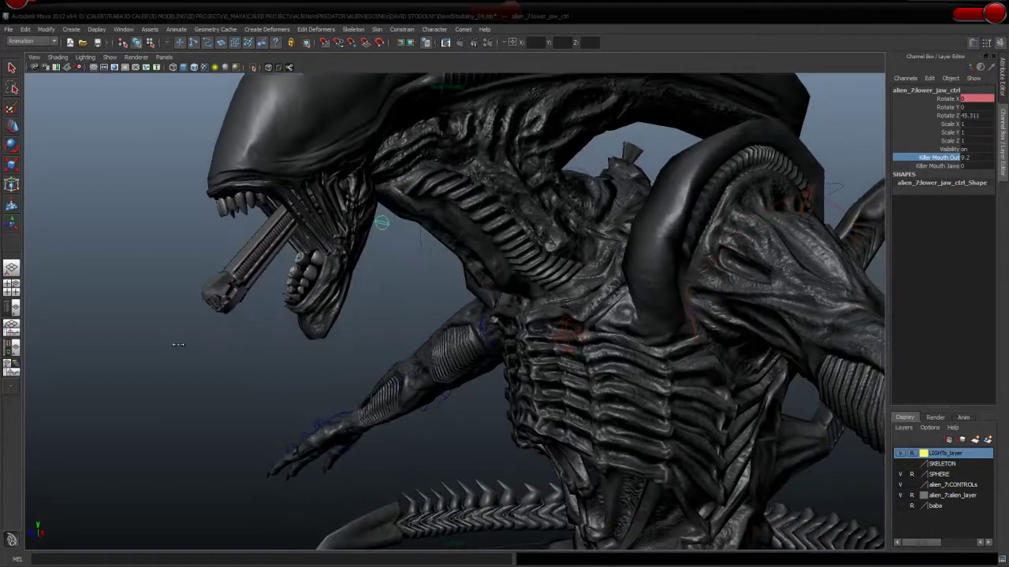
pyautogui.keyDown('alt'); pyautogui.moveTo(173, 344); pyautogui.dragTo(157, 397, button='middle'); pyautogui.keyUp('alt')
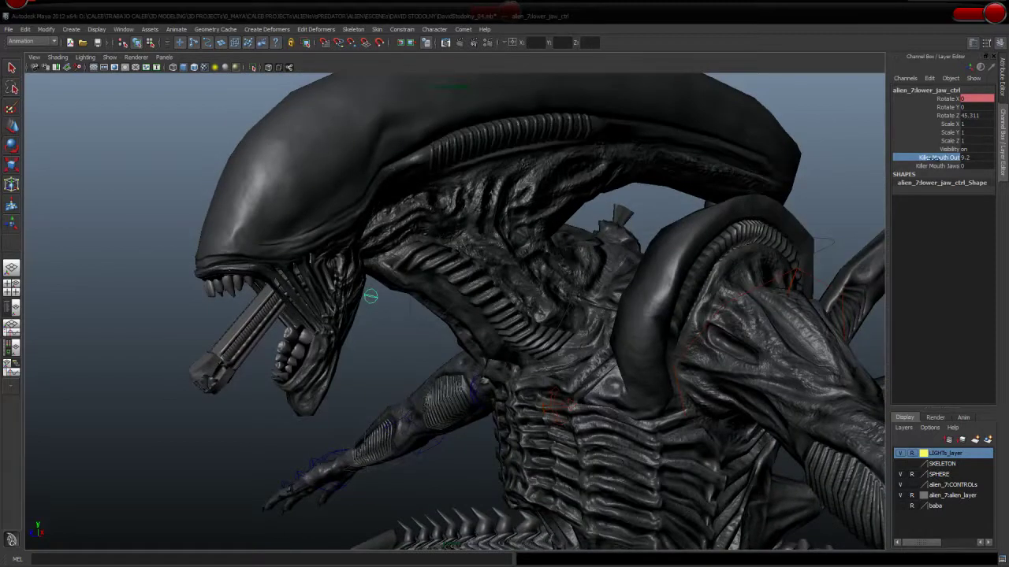
pyautogui.moveTo(770, 197); pyautogui.dragTo(564, 219, button='middle')
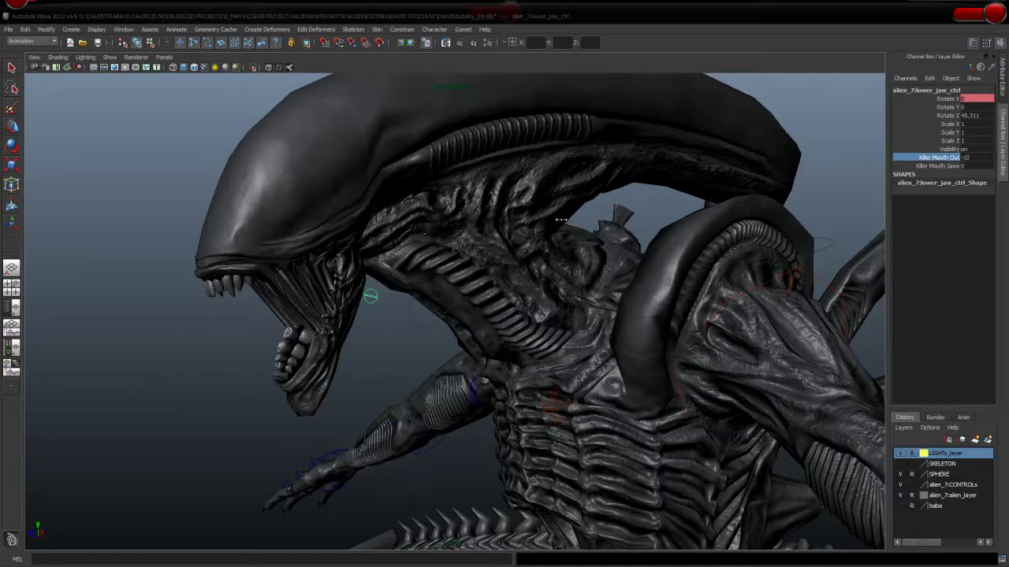
pyautogui.moveTo(781, 195); pyautogui.dragTo(660, 208, button='middle')
pyautogui.moveTo(725, 201); pyautogui.dragTo(754, 200, button='middle')
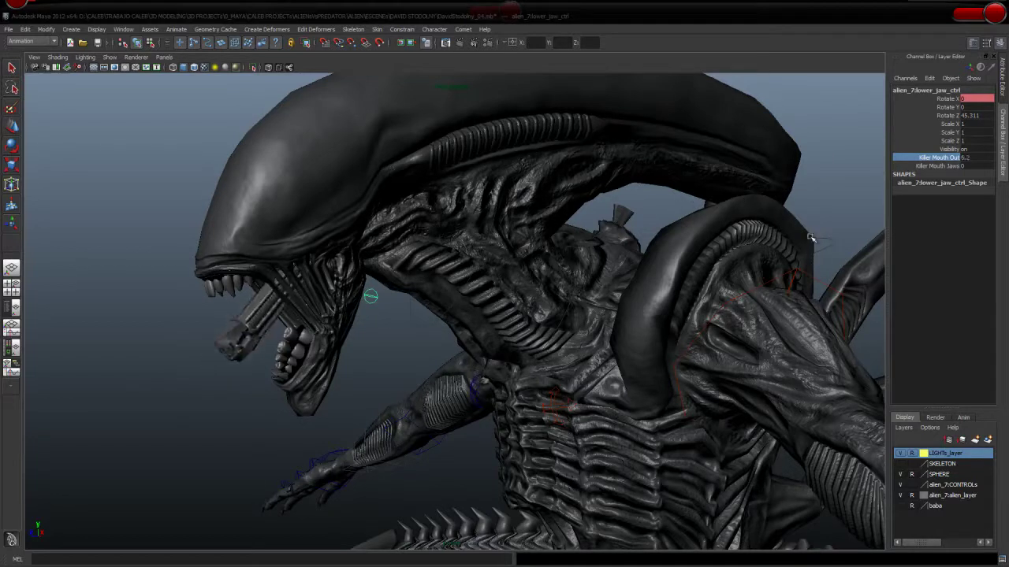
pyautogui.moveTo(481, 282); pyautogui.dragTo(629, 260, button='middle')
pyautogui.moveTo(484, 272)
pyautogui.mouseDown(button='middle')
pyautogui.moveTo(539, 265)
pyautogui.moveTo(495, 271)
pyautogui.mouseUp(button='middle')
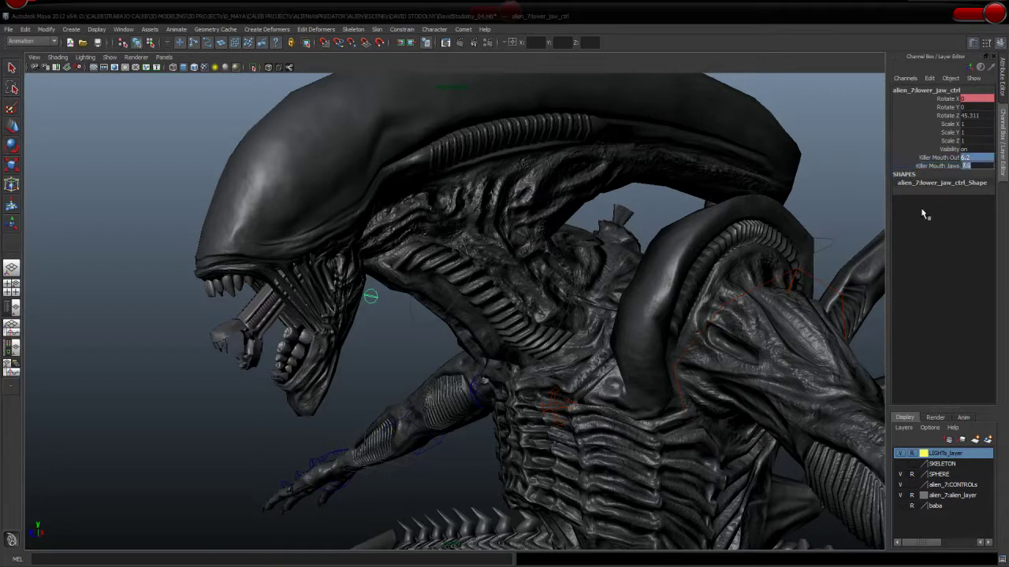
pyautogui.moveTo(857, 223); pyautogui.dragTo(849, 187, button='middle')
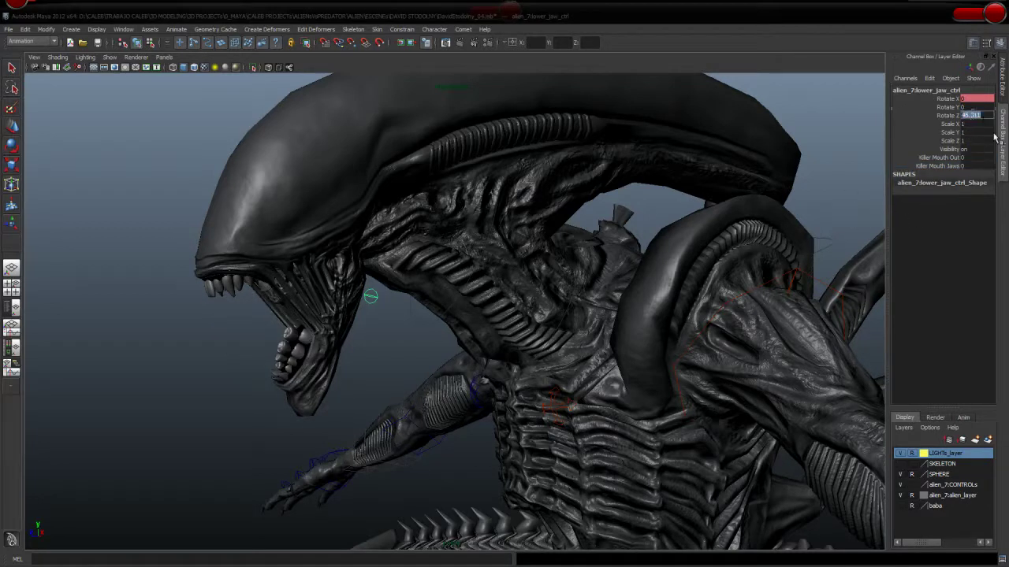
# - Set the jaw's Rotate Z to 0 to close the mouth, then pull back to a full-body view
pyautogui.write('0')
pyautogui.press('Return')
pyautogui.moveTo(712, 216)
pyautogui.keyDown('alt'); pyautogui.mouseDown()
pyautogui.moveTo(670, 232)
pyautogui.moveTo(765, 228)
pyautogui.moveTo(765, 219)
pyautogui.moveTo(704, 223)
pyautogui.moveTo(637, 254)
pyautogui.moveTo(371, 288)
pyautogui.moveTo(592, 315)
pyautogui.mouseUp(); pyautogui.keyUp('alt')
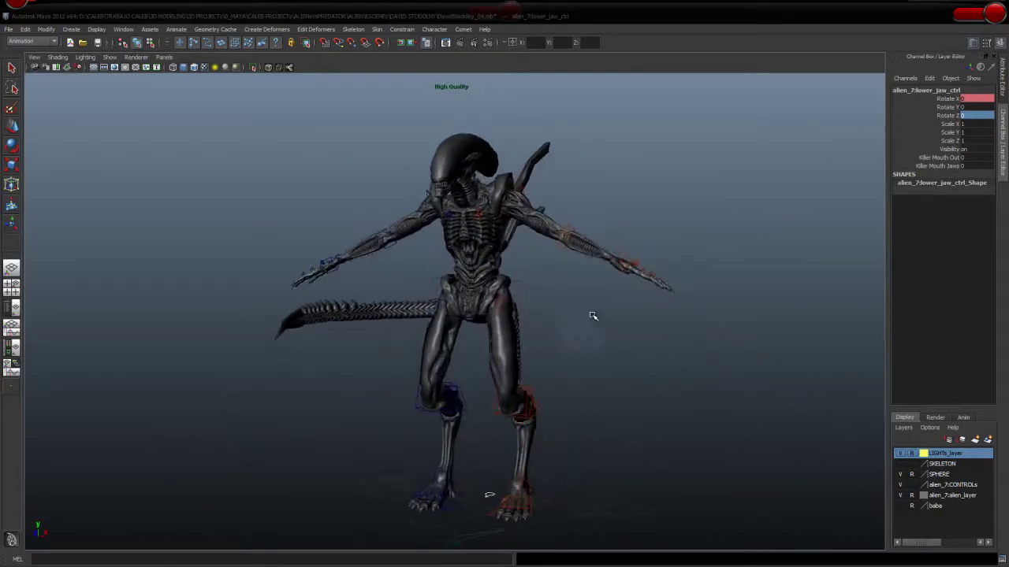
# - Select Alien_ALL_ctrls, slide the whole rig along X, then deselect it
pyautogui.click(488, 495)
pyautogui.keyDown('alt'); pyautogui.moveTo(608, 441); pyautogui.dragTo(489, 417); pyautogui.keyUp('alt')
pyautogui.moveTo(513, 456)
pyautogui.mouseDown()
pyautogui.moveTo(578, 461)
pyautogui.moveTo(459, 461)
pyautogui.moveTo(486, 413)
pyautogui.mouseUp()
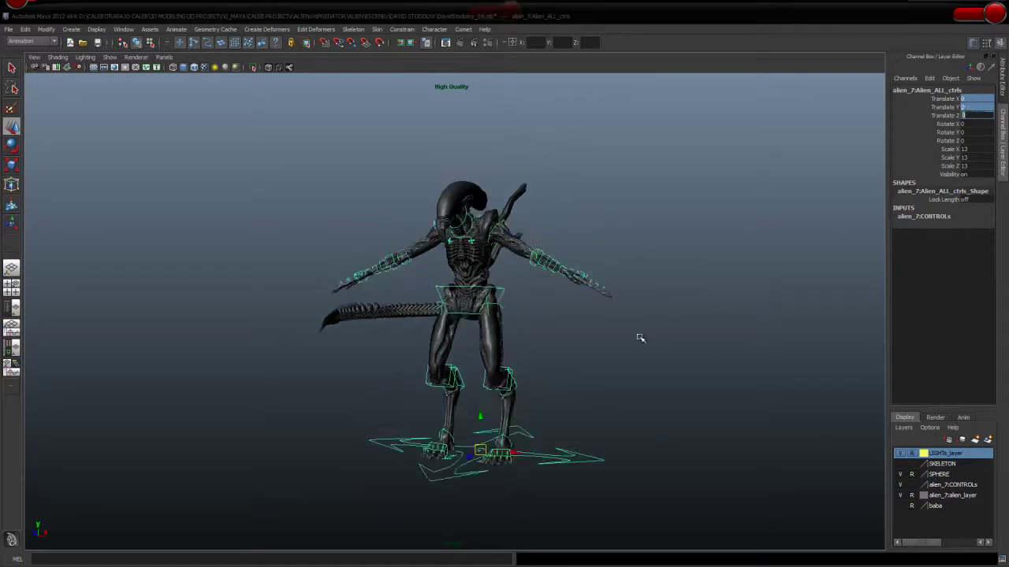
pyautogui.click(590, 360)
pyautogui.moveTo(590, 360)
pyautogui.keyDown('alt'); pyautogui.mouseDown()
pyautogui.moveTo(725, 369)
pyautogui.moveTo(689, 382)
pyautogui.moveTo(698, 373)
pyautogui.mouseUp(); pyautogui.keyUp('alt')
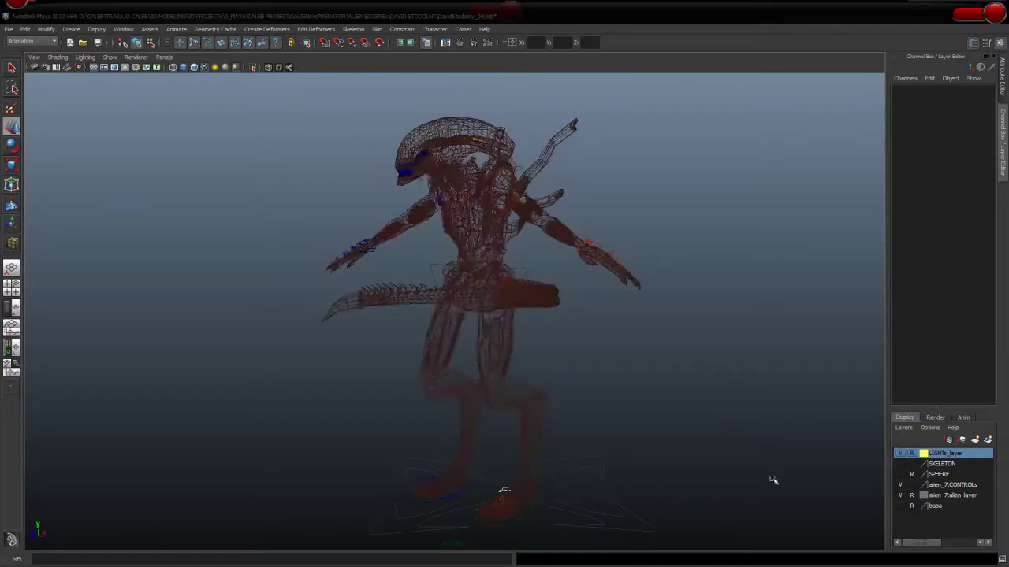
# - Select the C_tailA_jnt hierarchy up close and hide the SKELETON layer
pyautogui.moveTo(703, 394)
pyautogui.keyDown('alt'); pyautogui.mouseDown()
pyautogui.moveTo(704, 367)
pyautogui.moveTo(583, 392)
pyautogui.moveTo(457, 313)
pyautogui.mouseUp(); pyautogui.keyUp('alt')
pyautogui.moveTo(456, 314)
pyautogui.keyDown('alt'); pyautogui.mouseDown(button='right')
pyautogui.moveTo(806, 378)
pyautogui.moveTo(676, 379)
pyautogui.mouseUp(button='right'); pyautogui.keyUp('alt')
pyautogui.click(463, 345)
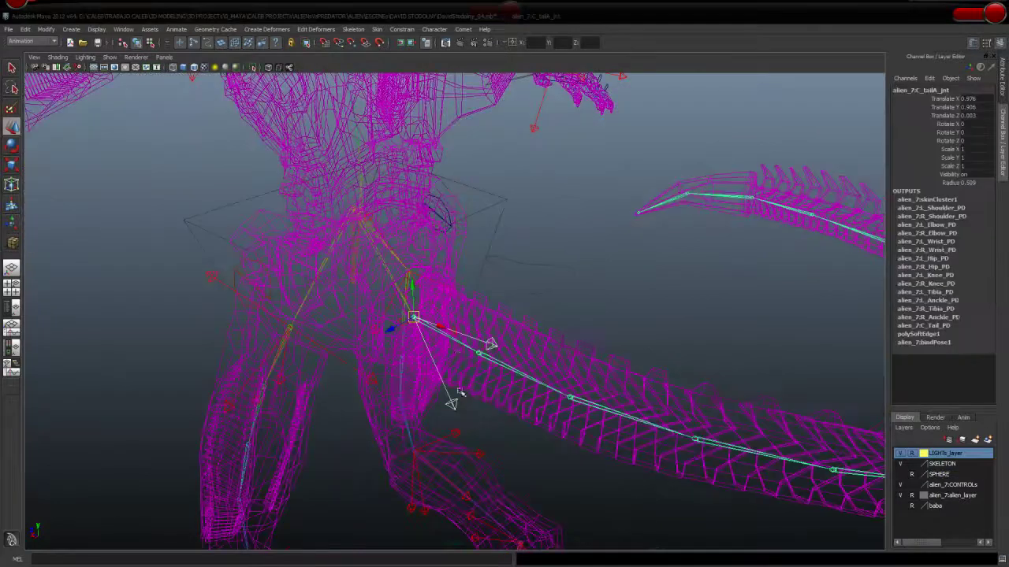
pyautogui.rightClick(454, 359)
pyautogui.click(449, 423)
pyautogui.keyDown('alt'); pyautogui.moveTo(773, 361); pyautogui.dragTo(601, 362); pyautogui.keyUp('alt')
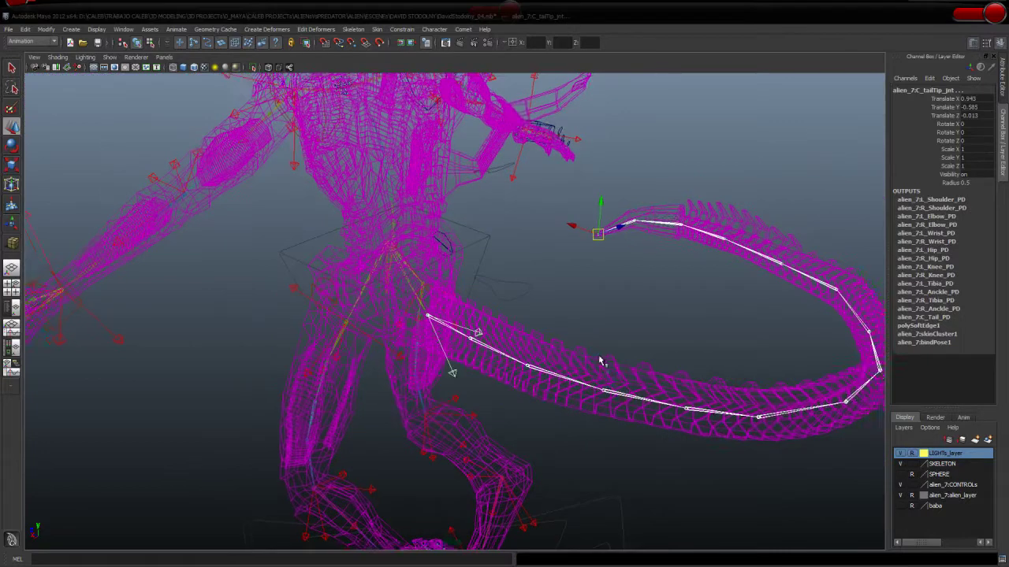
pyautogui.click(901, 464)
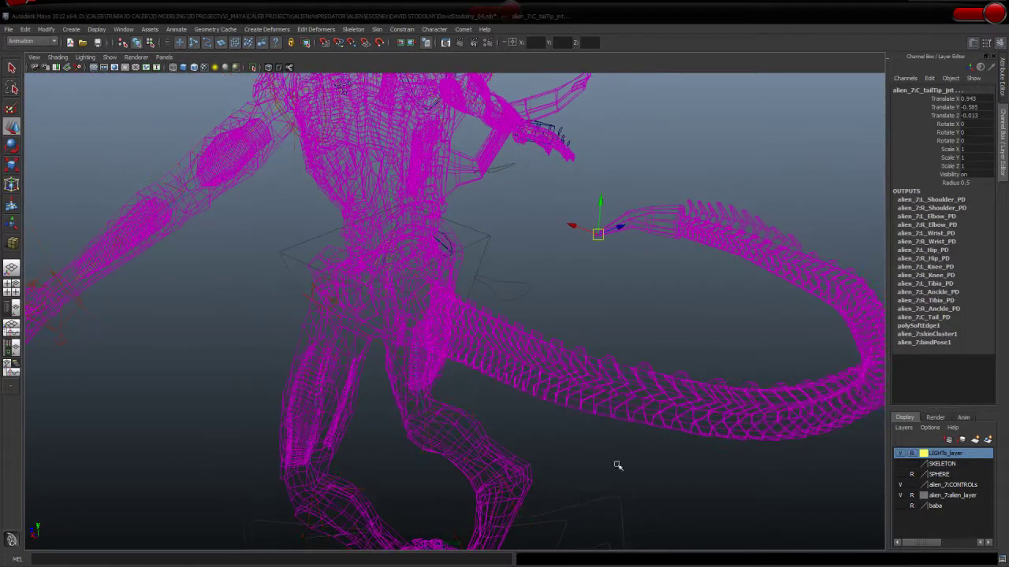
# - Return to smooth-shaded display and swing the tail tip sideways into a new curve
pyautogui.press('5')
pyautogui.press('e')
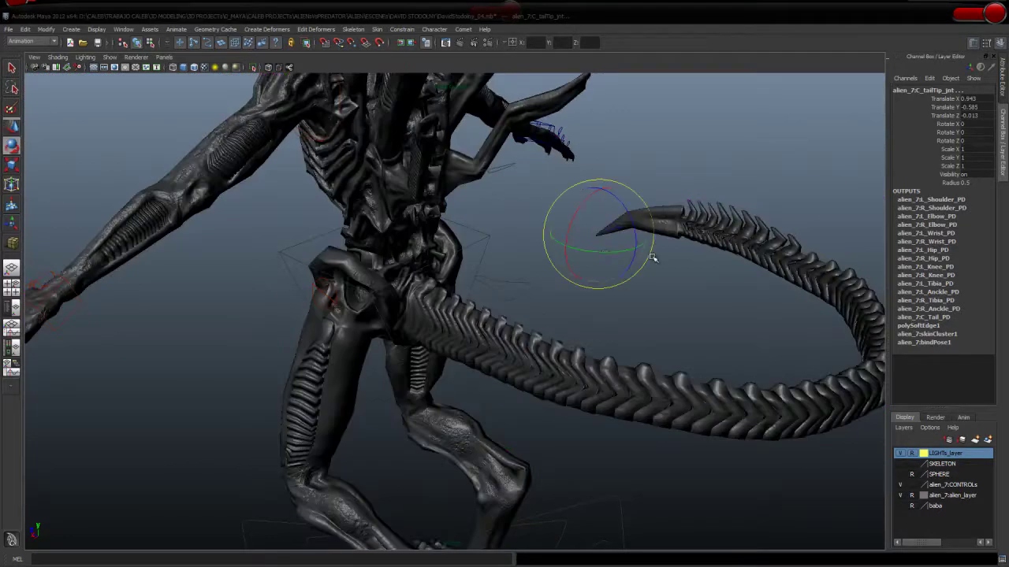
pyautogui.moveTo(606, 252)
pyautogui.mouseDown()
pyautogui.moveTo(586, 255)
pyautogui.moveTo(614, 253)
pyautogui.moveTo(601, 237)
pyautogui.moveTo(604, 250)
pyautogui.mouseUp()
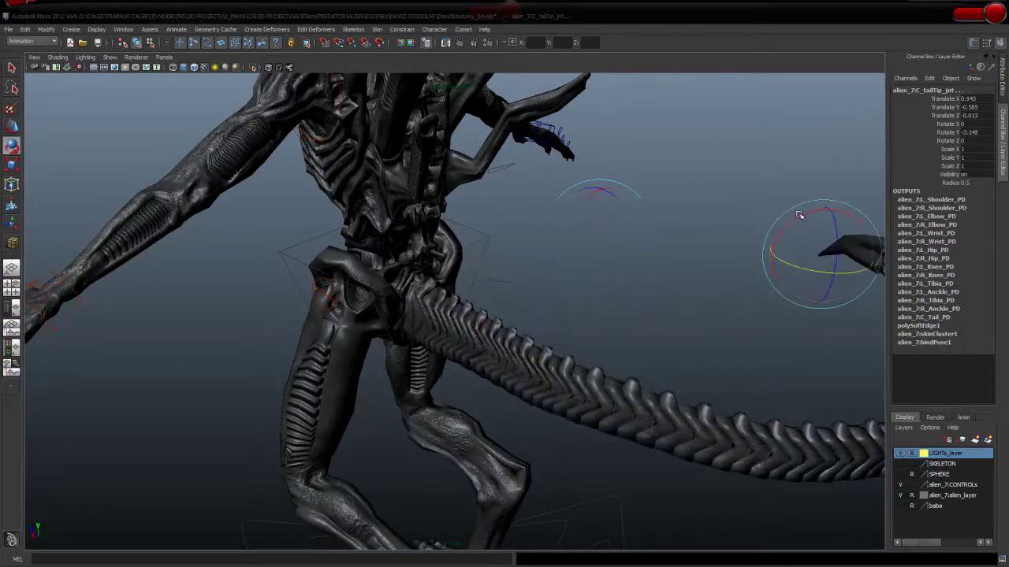
pyautogui.moveTo(798, 219)
pyautogui.mouseDown()
pyautogui.moveTo(814, 213)
pyautogui.moveTo(786, 224)
pyautogui.moveTo(801, 219)
pyautogui.mouseUp()
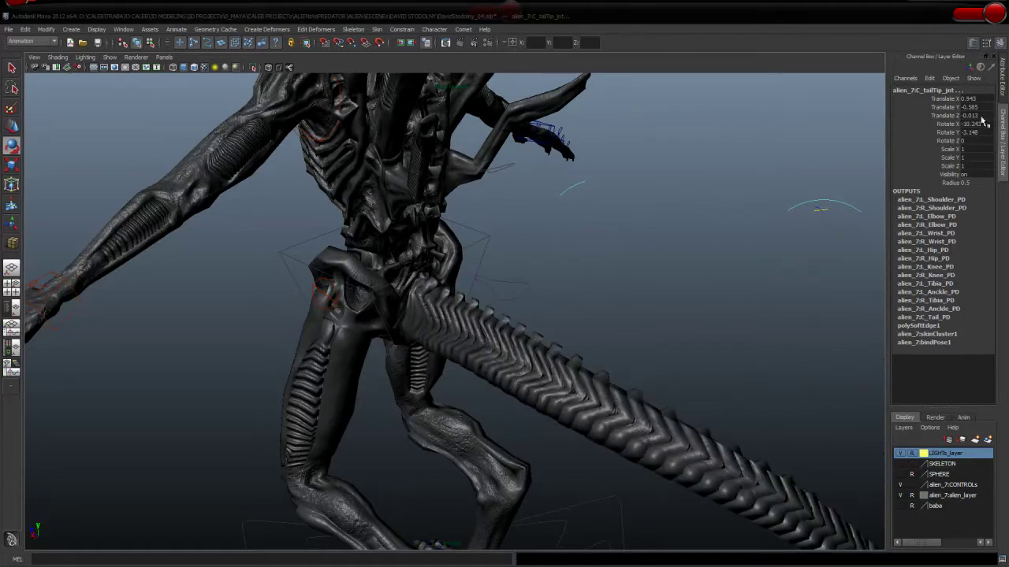
pyautogui.click(975, 133)
pyautogui.write('0')
pyautogui.press('Return')
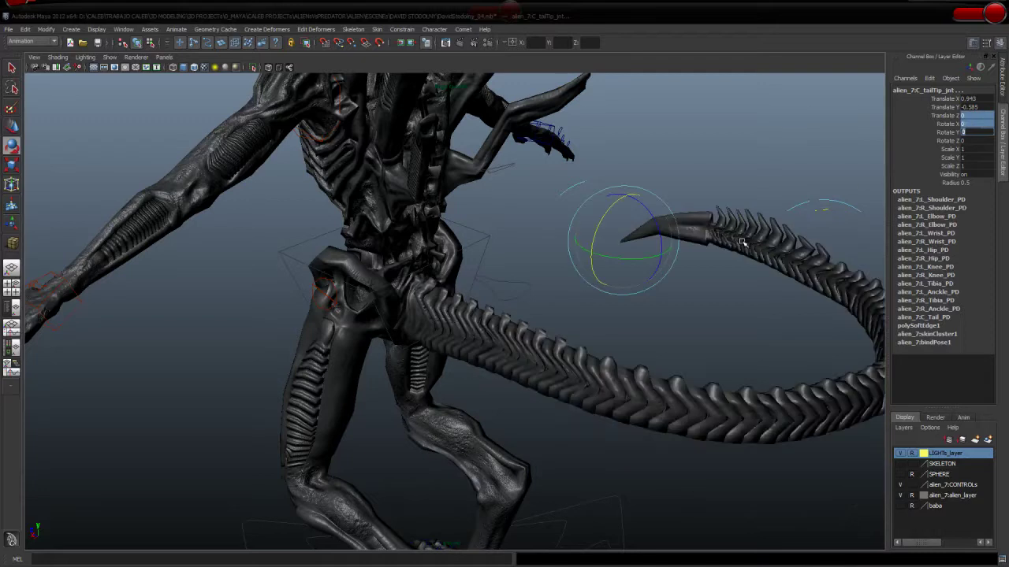
# - Try wrapping the tail around the body and curling it behind the legs, undoing each
pyautogui.keyDown('alt'); pyautogui.moveTo(672, 311); pyautogui.dragTo(639, 335); pyautogui.keyUp('alt')
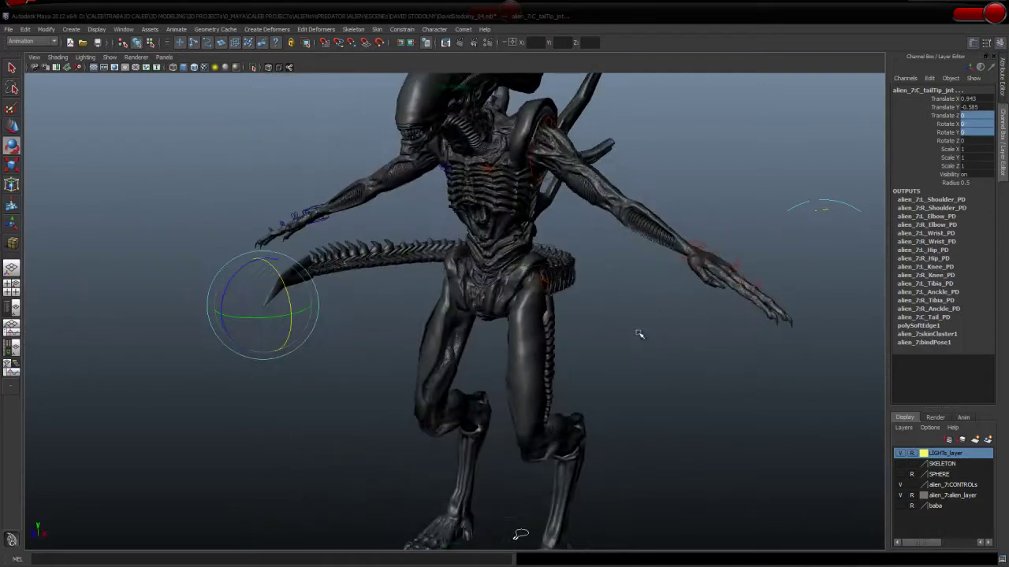
pyautogui.keyDown('alt'); pyautogui.moveTo(520, 534); pyautogui.dragTo(512, 506); pyautogui.keyUp('alt')
pyautogui.moveTo(290, 319)
pyautogui.mouseDown()
pyautogui.moveTo(255, 315)
pyautogui.moveTo(291, 316)
pyautogui.mouseUp()
pyautogui.hotkey('ctrl', 'z')
pyautogui.moveTo(254, 278); pyautogui.dragTo(266, 281)
pyautogui.hotkey('ctrl', 'z')
# - Curl the tail around the left leg and out right, then zero its rotation
pyautogui.keyDown('alt'); pyautogui.moveTo(325, 297); pyautogui.dragTo(273, 297); pyautogui.keyUp('alt')
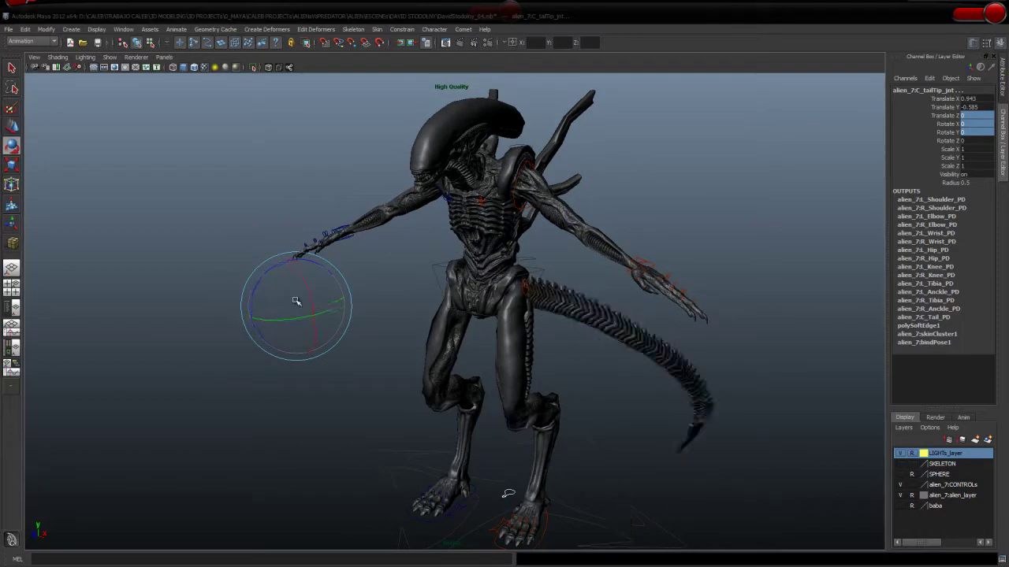
pyautogui.moveTo(283, 292); pyautogui.dragTo(310, 304)
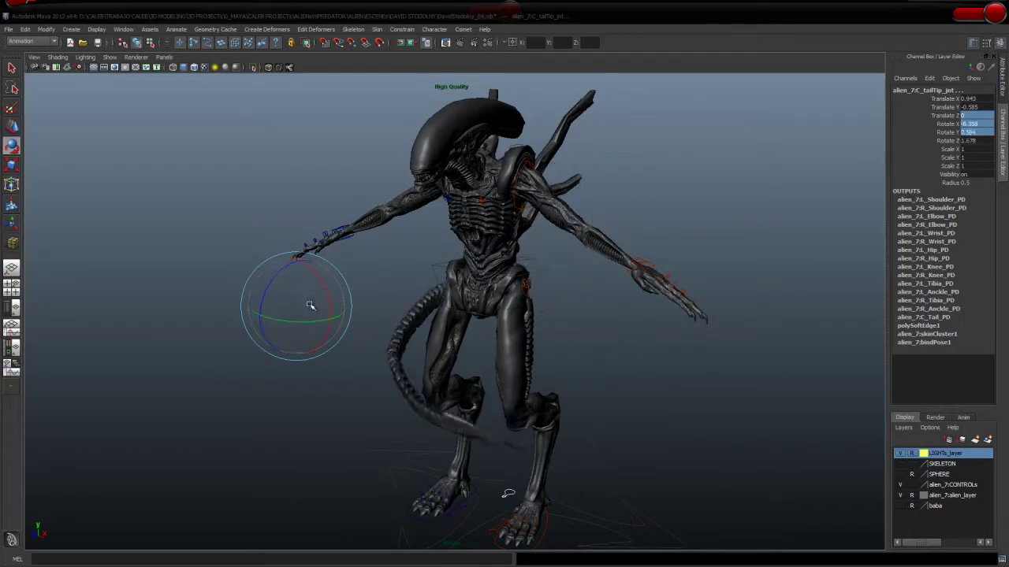
pyautogui.moveTo(310, 304)
pyautogui.mouseDown()
pyautogui.moveTo(266, 302)
pyautogui.moveTo(532, 322)
pyautogui.mouseUp()
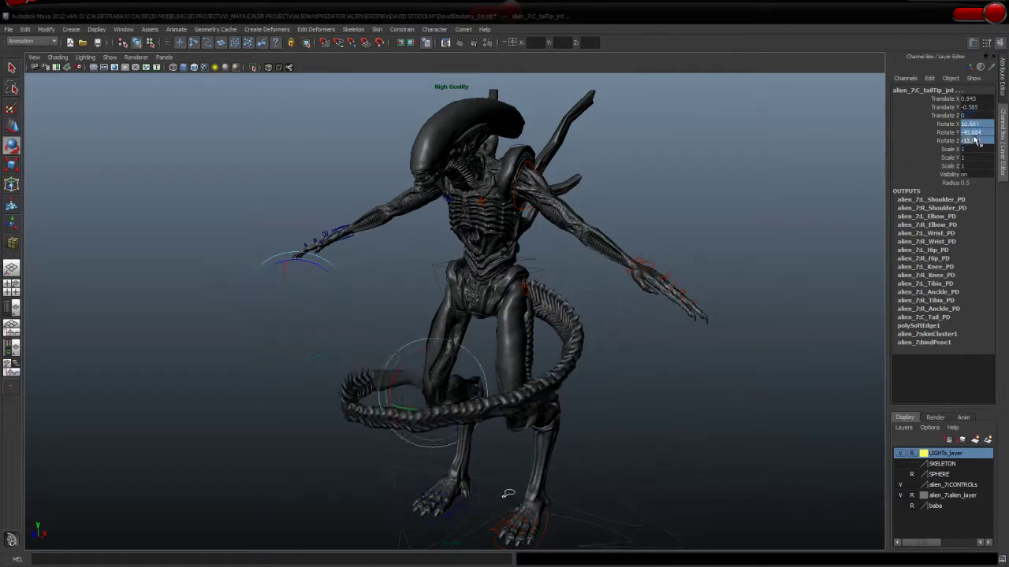
pyautogui.write('0')
pyautogui.press('Return')
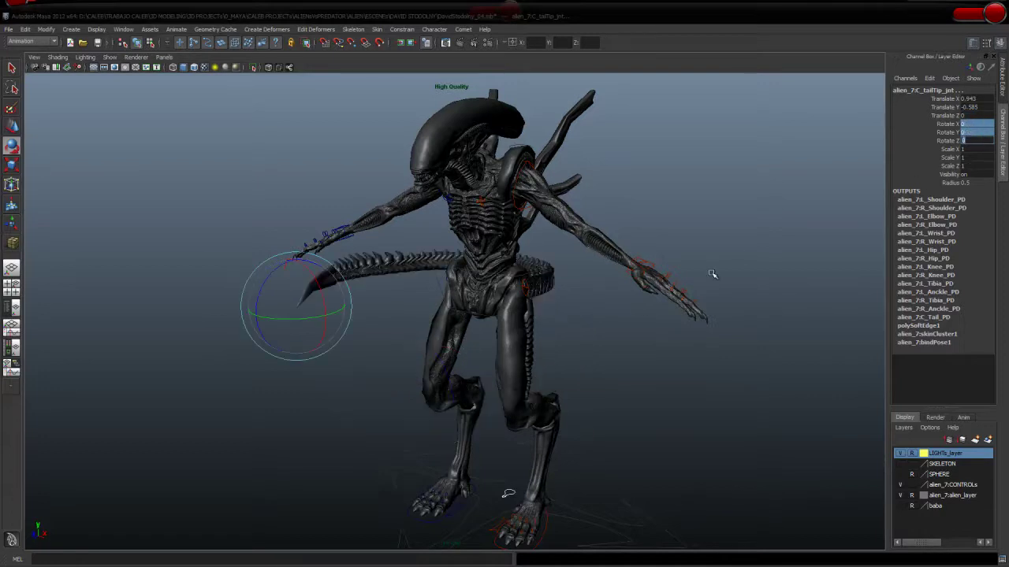
pyautogui.click(599, 330)
pyautogui.keyDown('alt'); pyautogui.moveTo(650, 330); pyautogui.dragTo(600, 327); pyautogui.keyUp('alt')
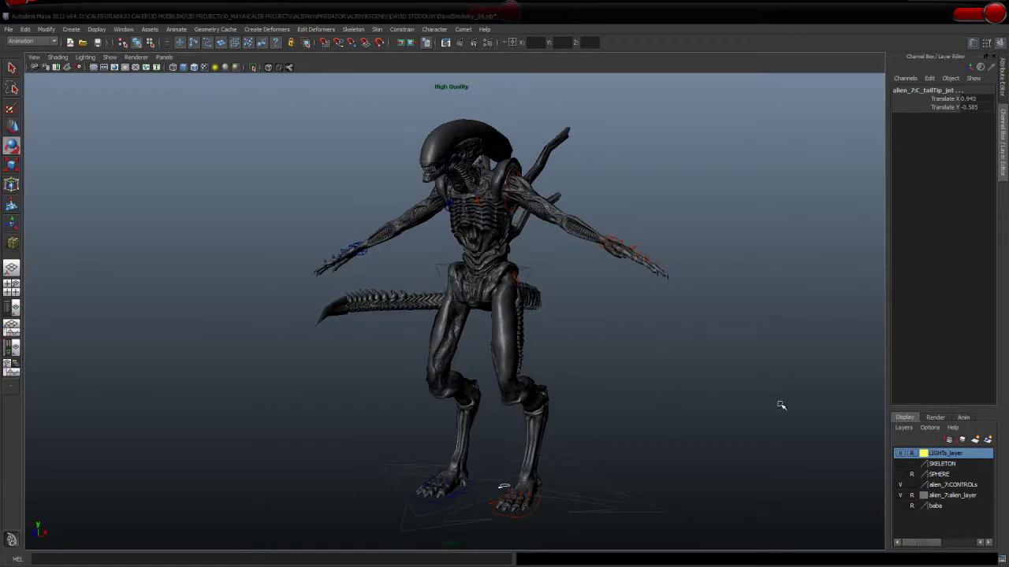